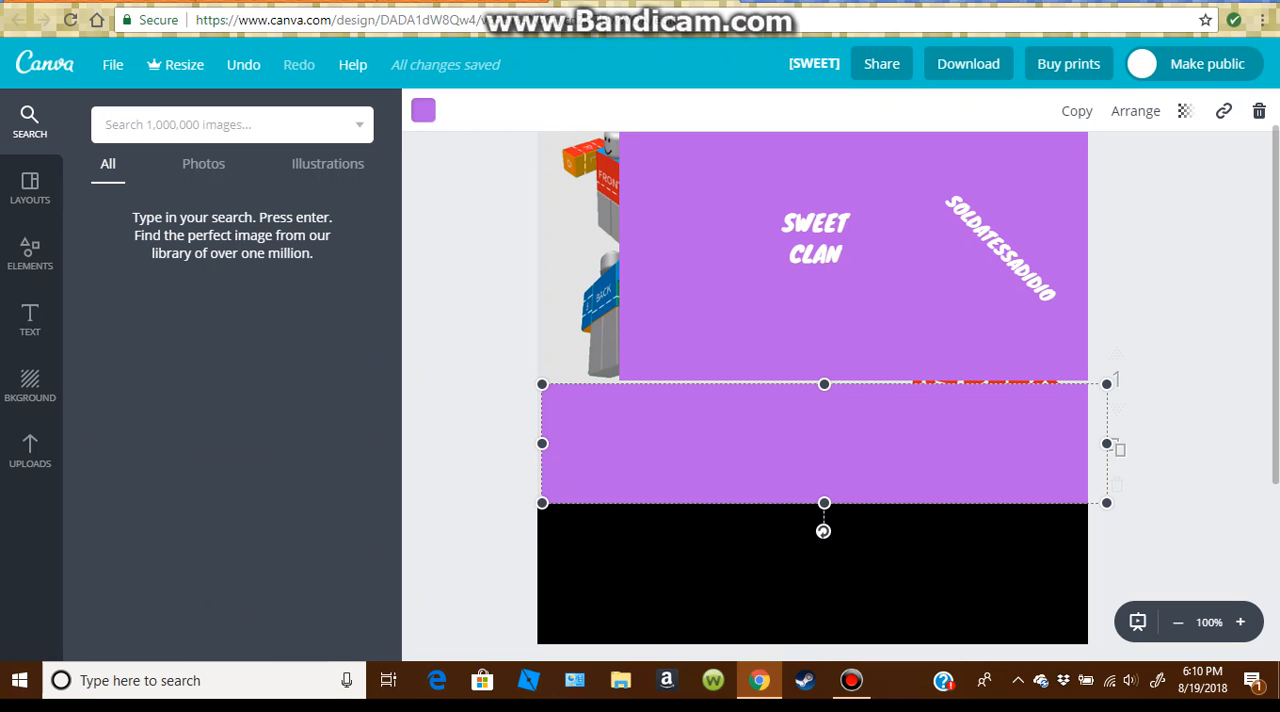
Step: Recolor the black rectangle at the base of the design light blue and adjust its upper edge to meet the purple block
scroll(812, 400, "up", 1)
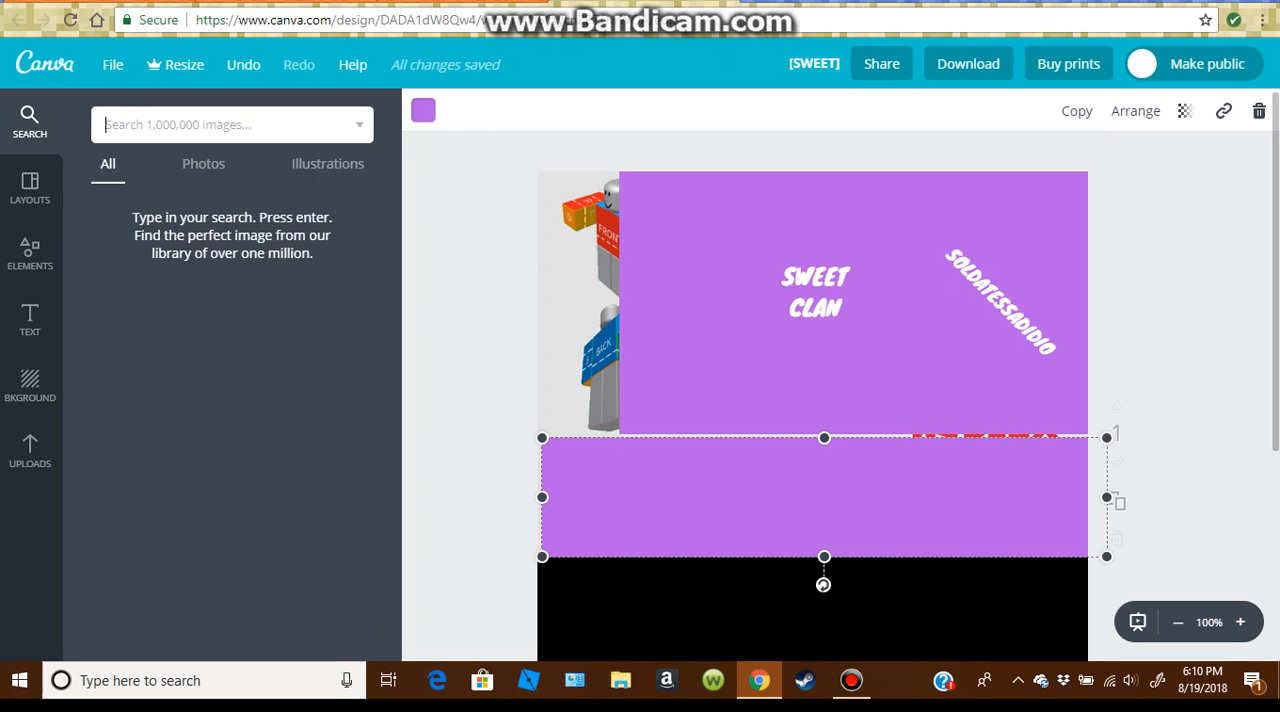
scroll(812, 400, "down", 1)
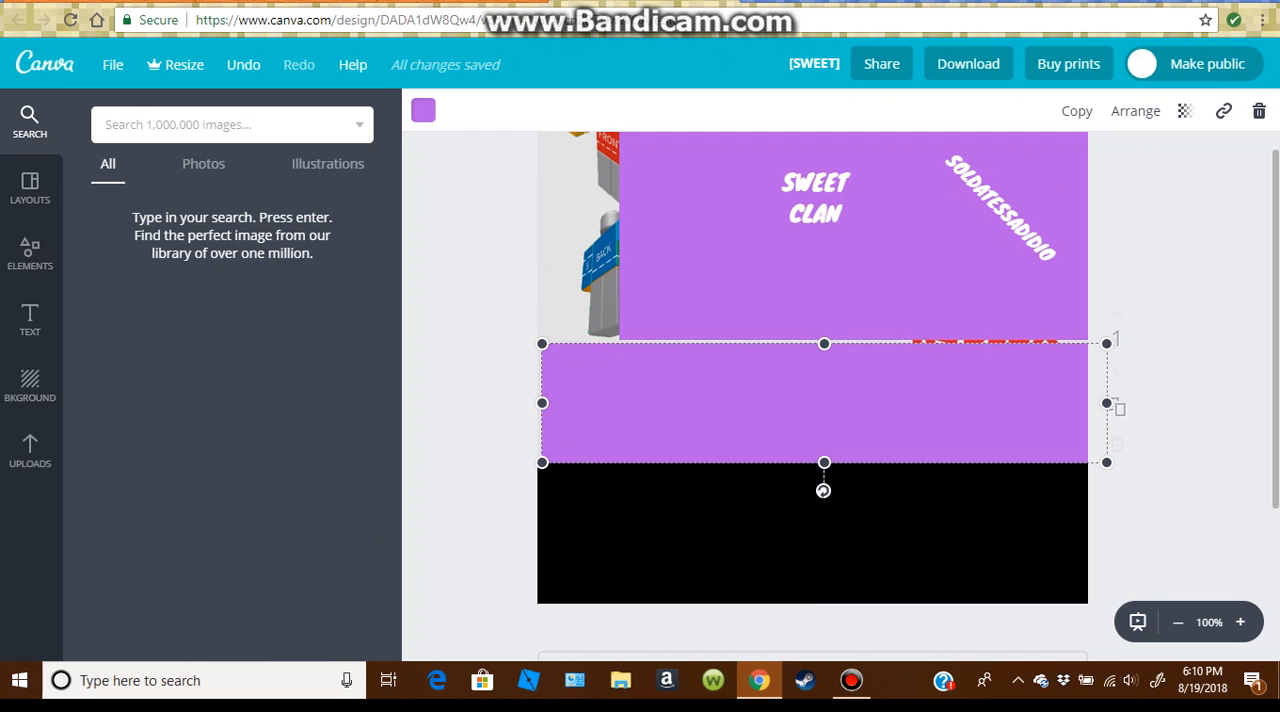
left_click(814, 530)
mouse_move(815, 463)
left_mouse_down()
mouse_move(815, 595)
mouse_move(815, 456)
left_mouse_up()
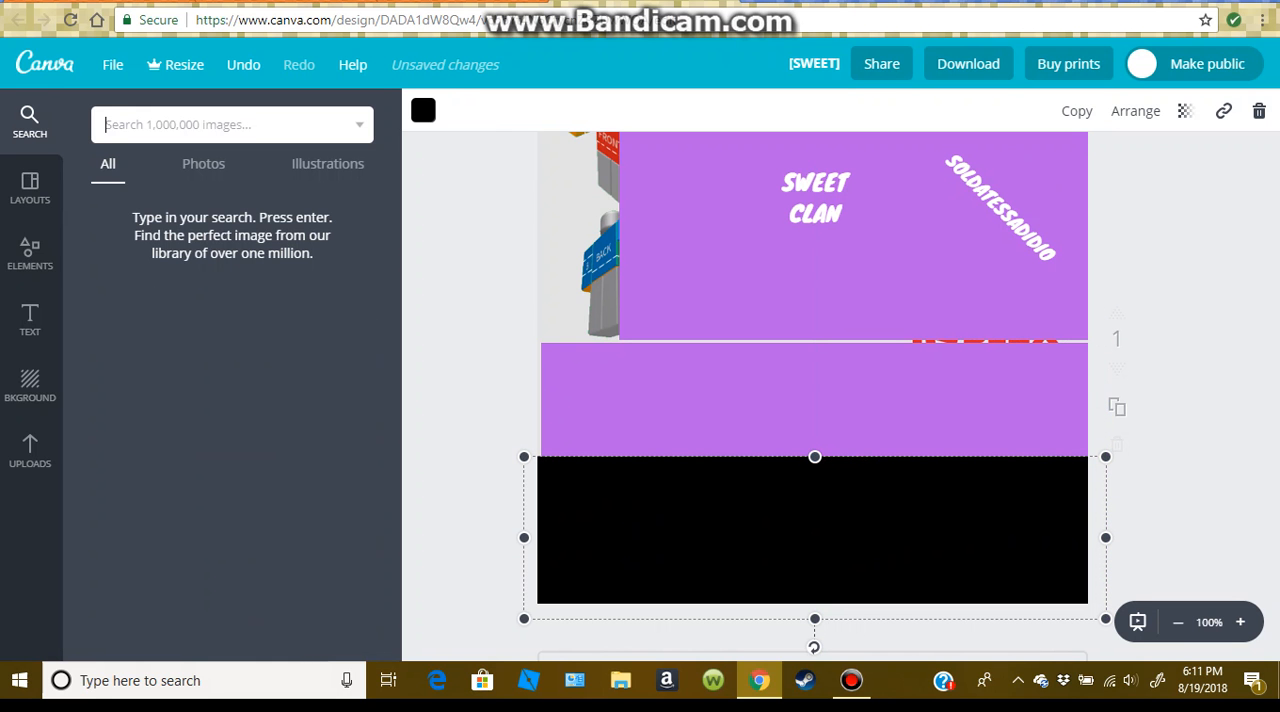
left_click(423, 111)
left_click(588, 313)
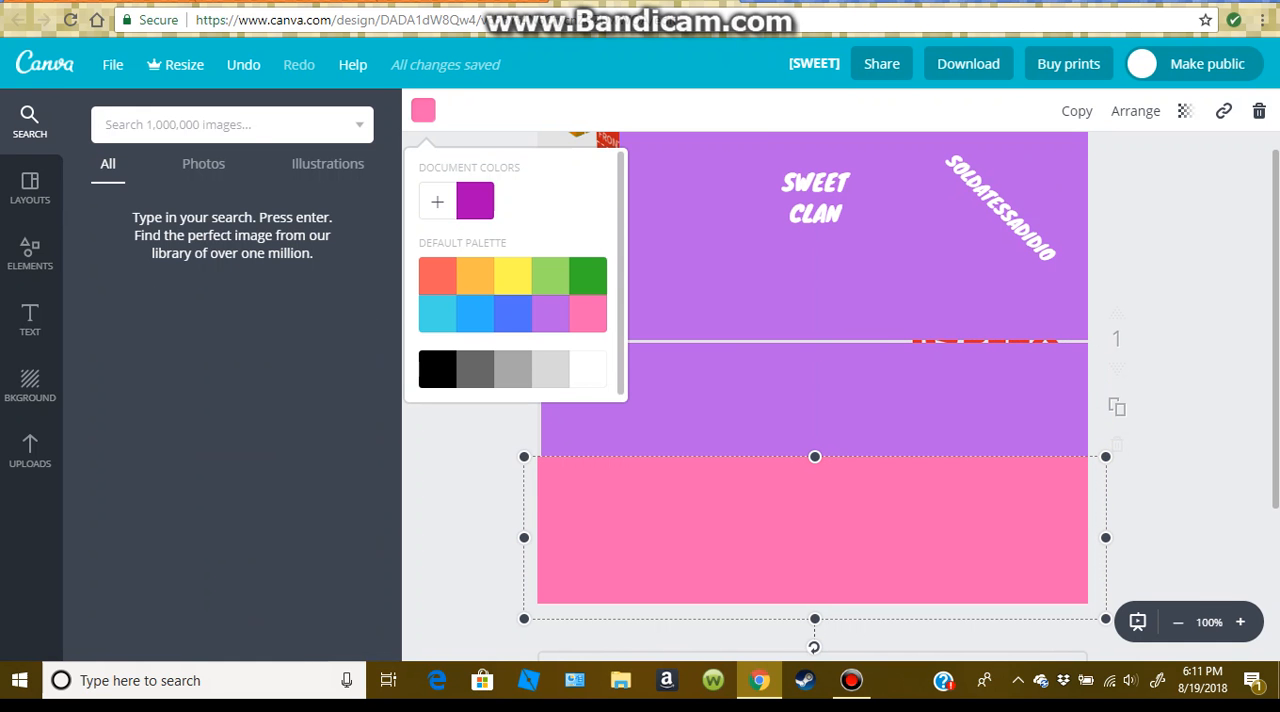
left_click(437, 314)
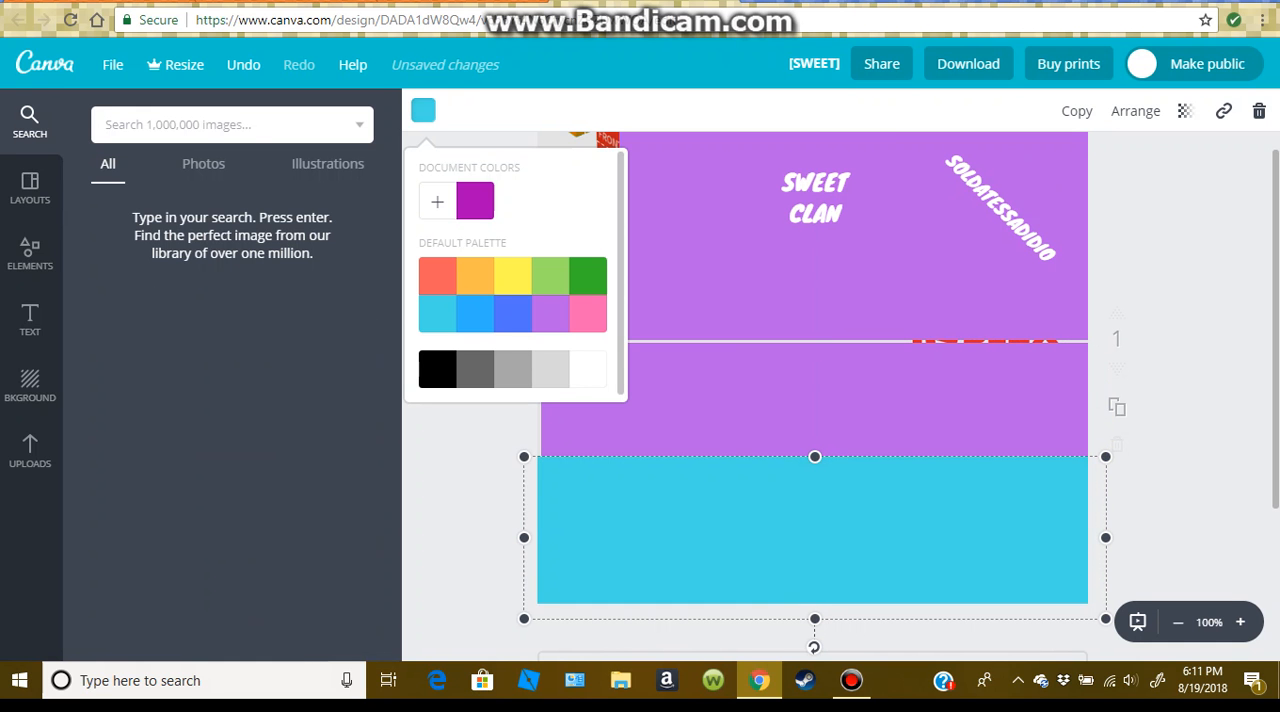
key("Escape")
mouse_move(815, 456)
left_mouse_down()
mouse_move(815, 540)
mouse_move(815, 459)
left_mouse_up()
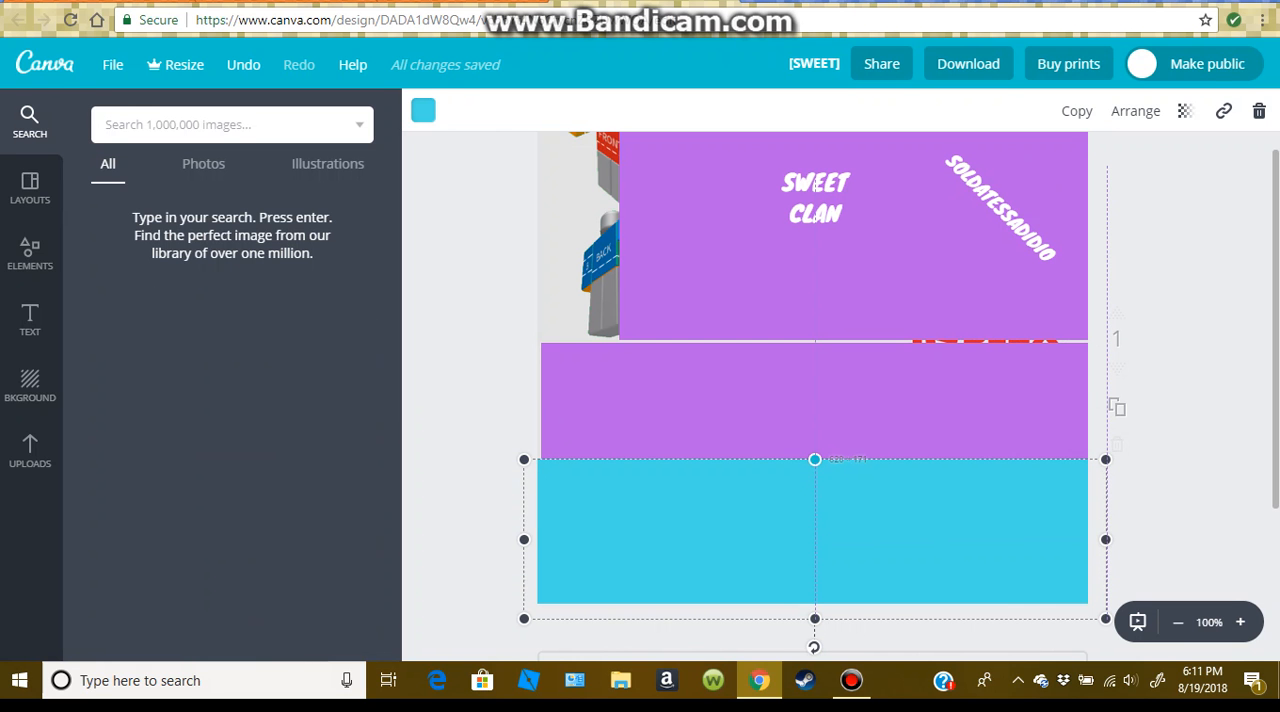
scroll(812, 400, "up", 1)
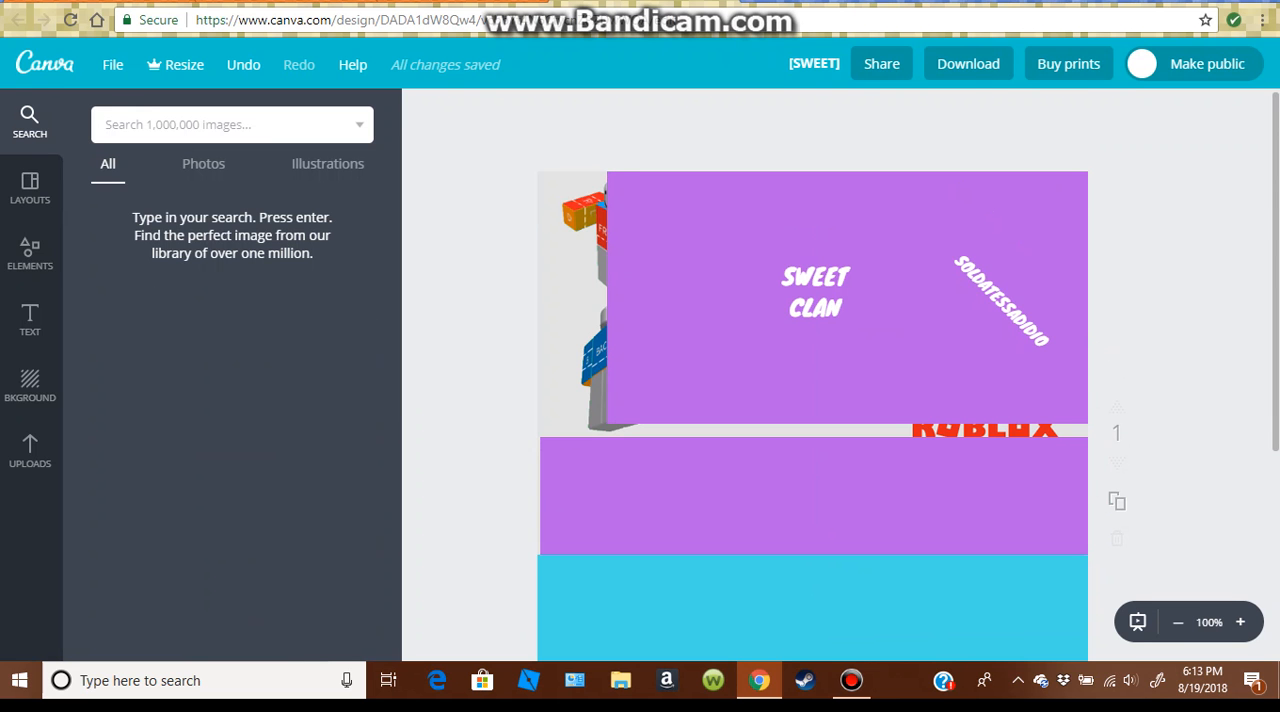
scroll(812, 375, "down", 2)
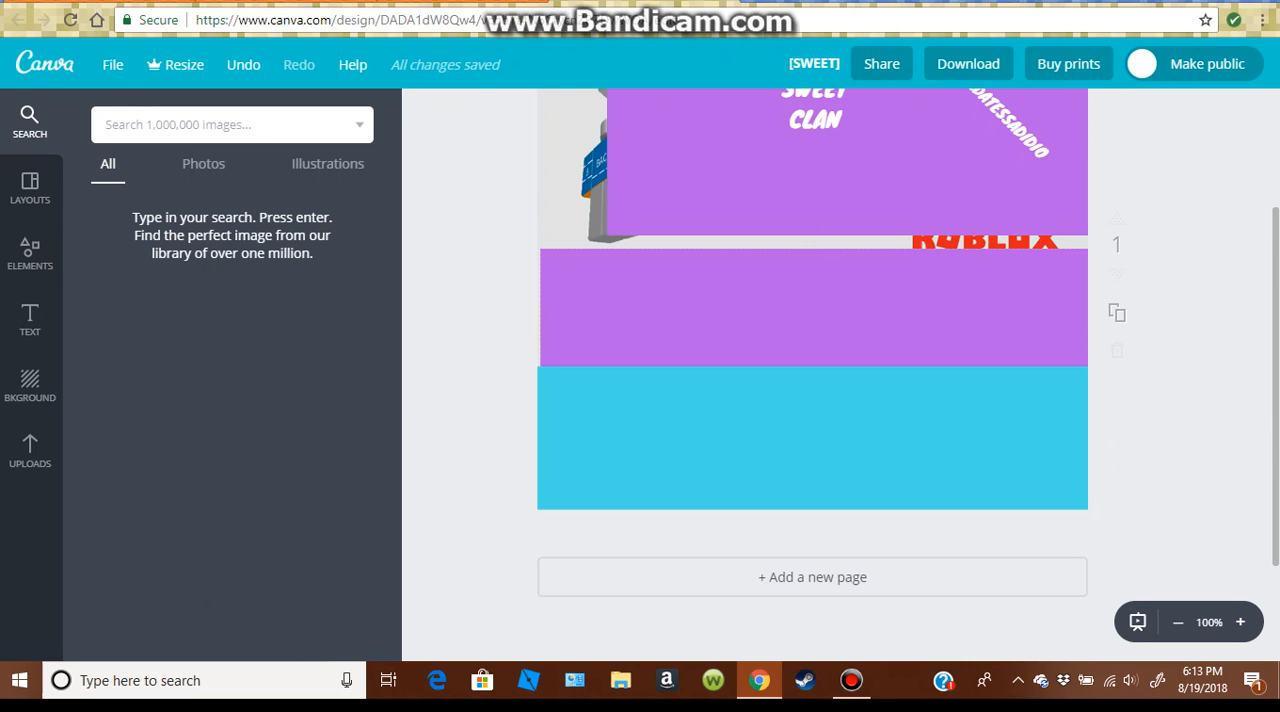
scroll(812, 375, "up", 2)
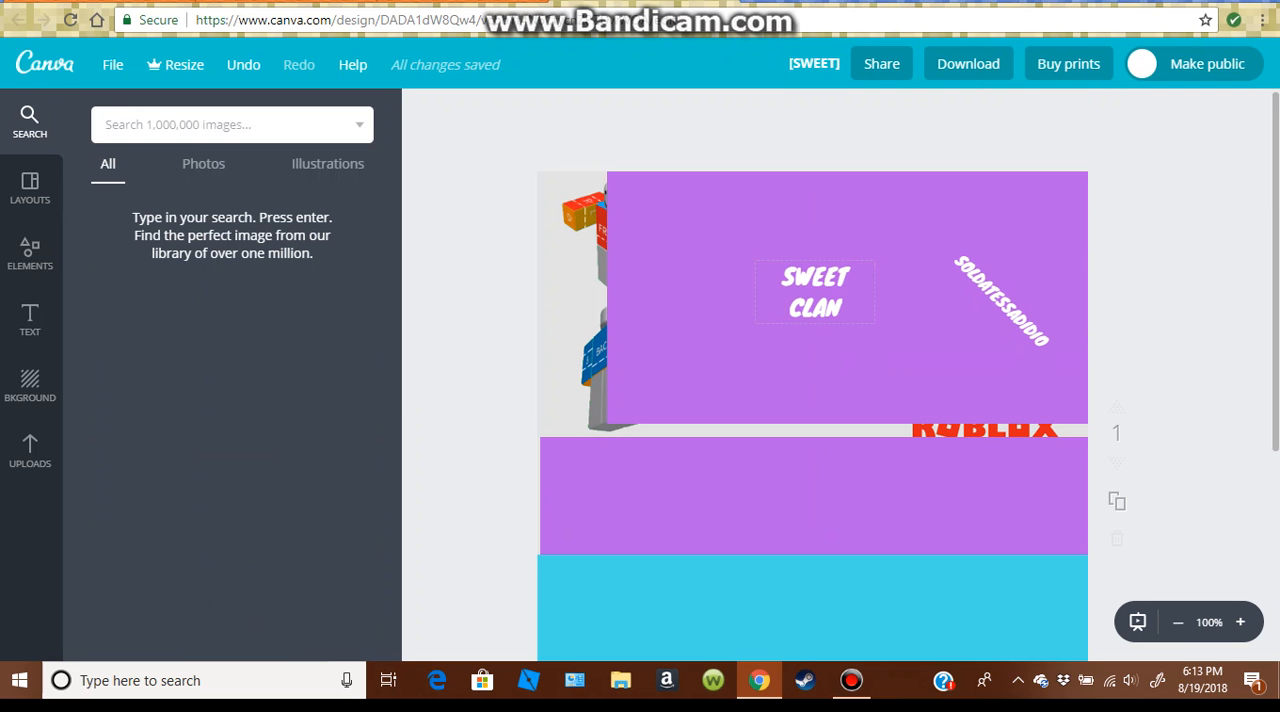
scroll(812, 375, "down", 2)
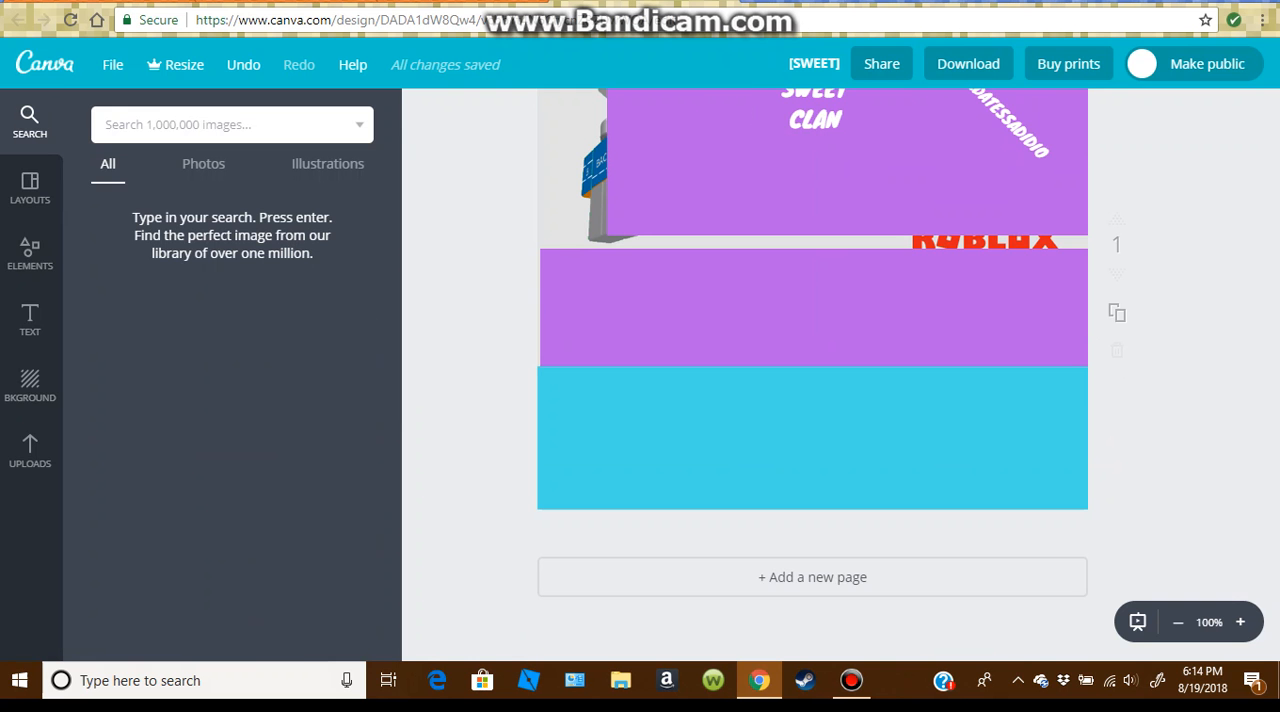
Step: In the other browser tab, search for "free online image editor" and open online-image-editor.com at its upload form
key("ctrl+shift+Tab")
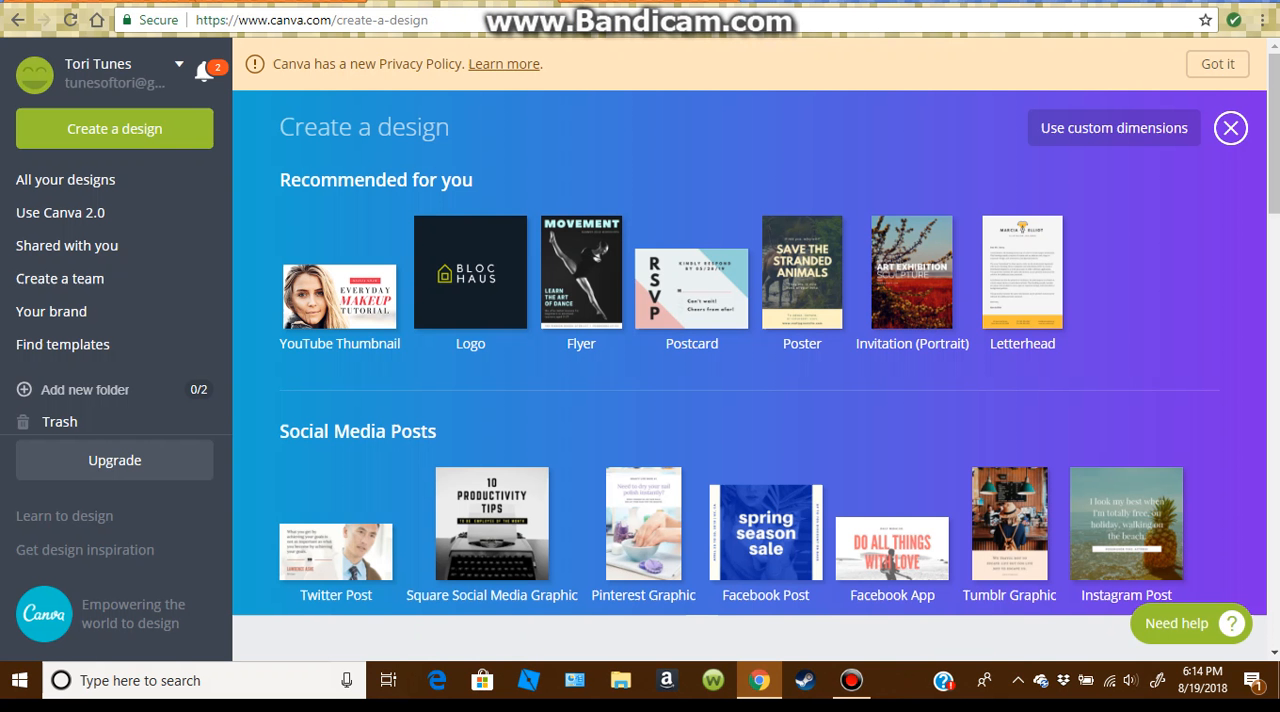
key("ctrl+l")
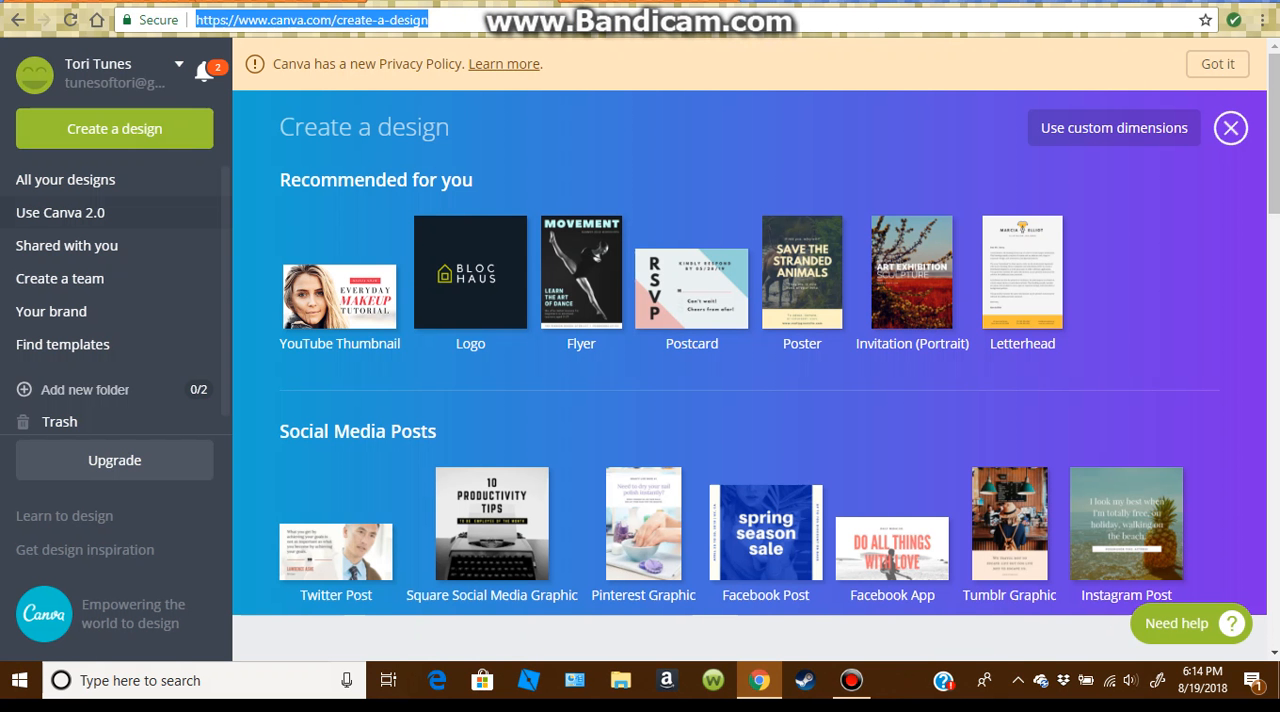
type("free on")
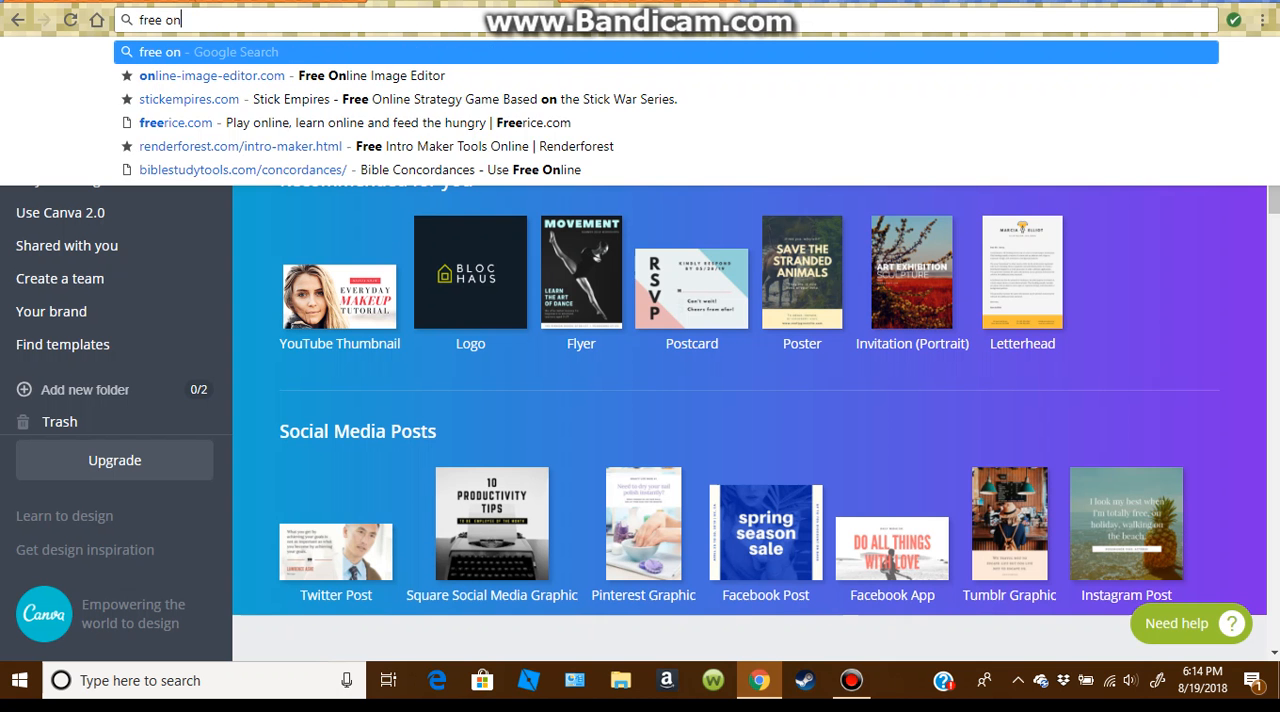
type("line image edit")
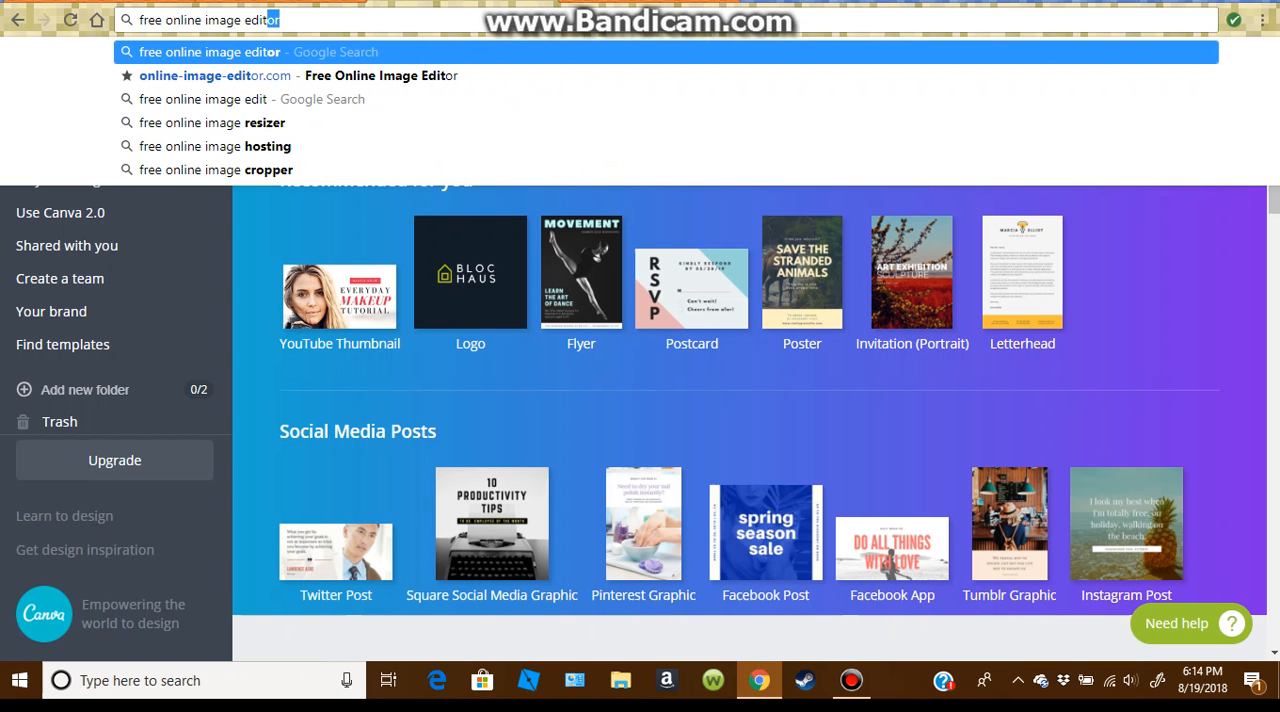
key("Return")
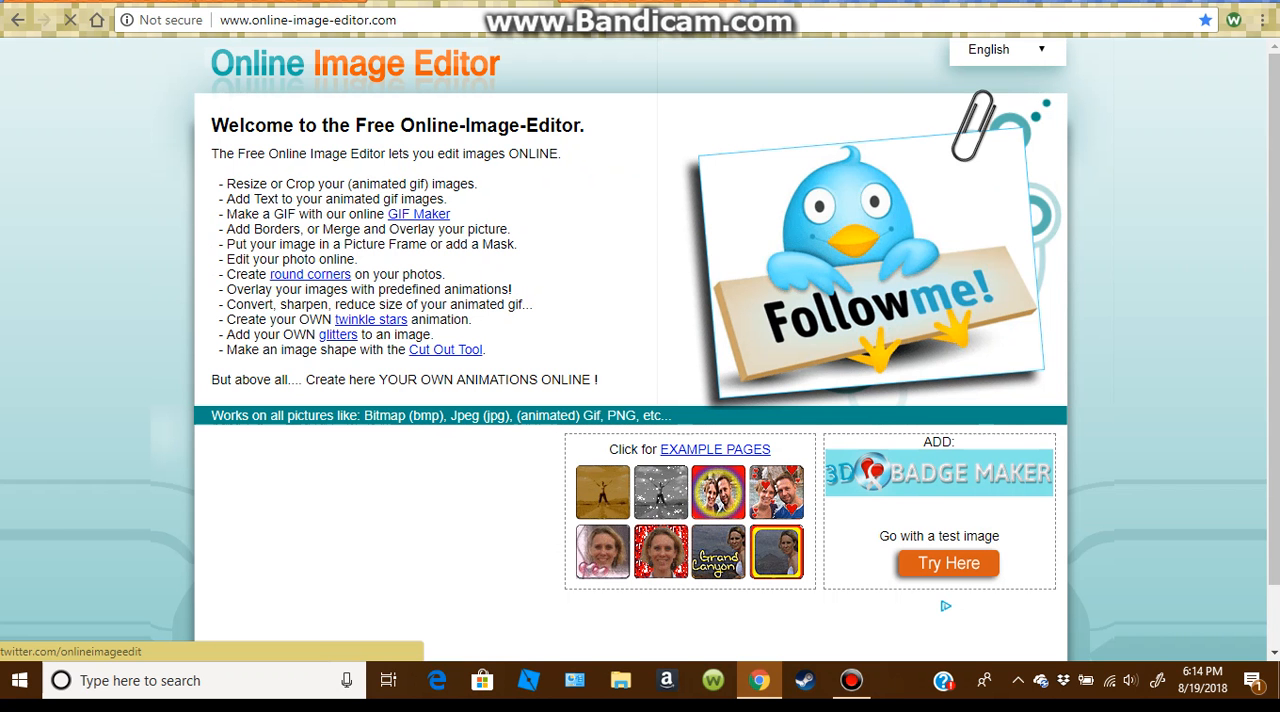
scroll(640, 350, "down", 1)
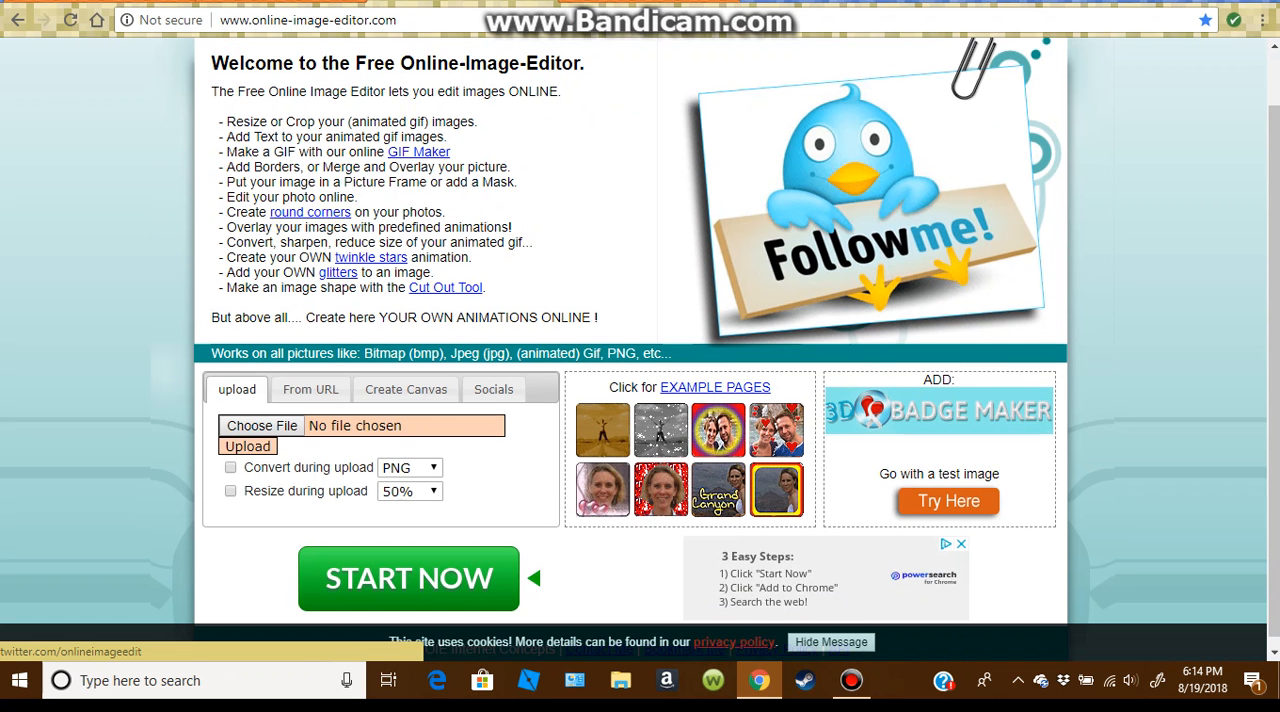
scroll(640, 350, "down", 1)
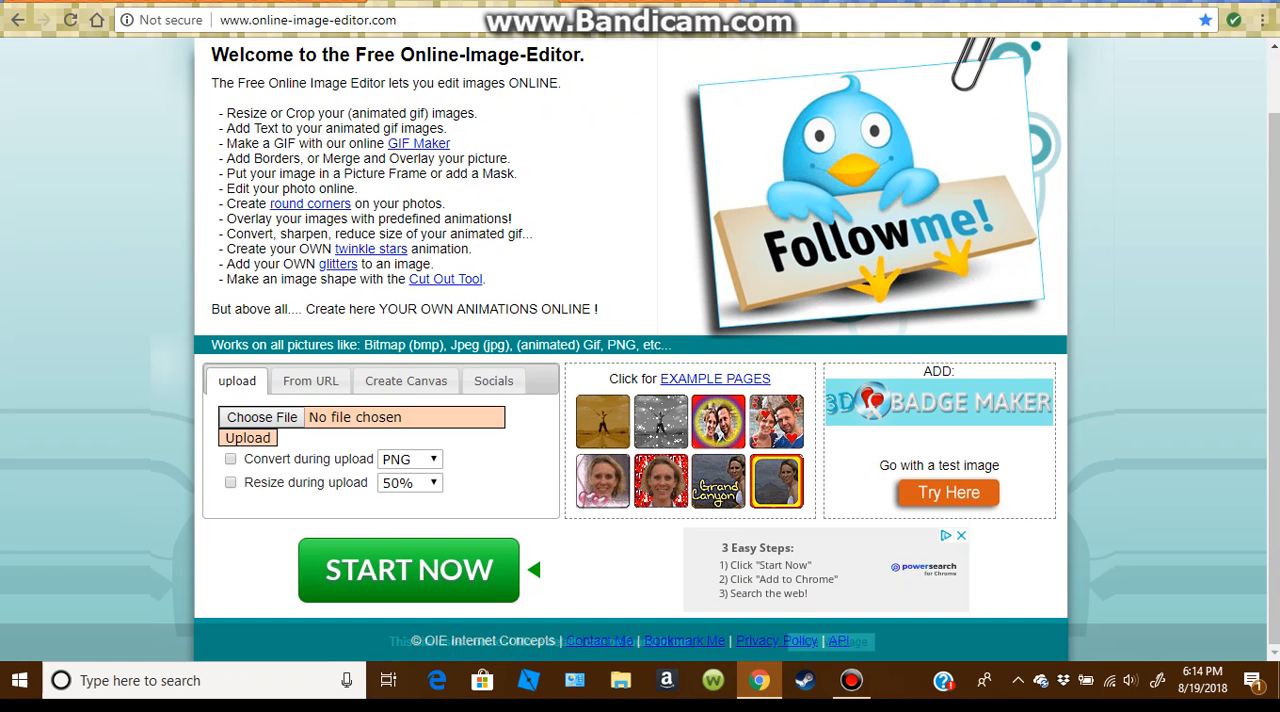
Step: Return to the [SWEET] shirt design in Canva and download it as a PNG
key("ctrl+Tab")
scroll(812, 375, "up", 2)
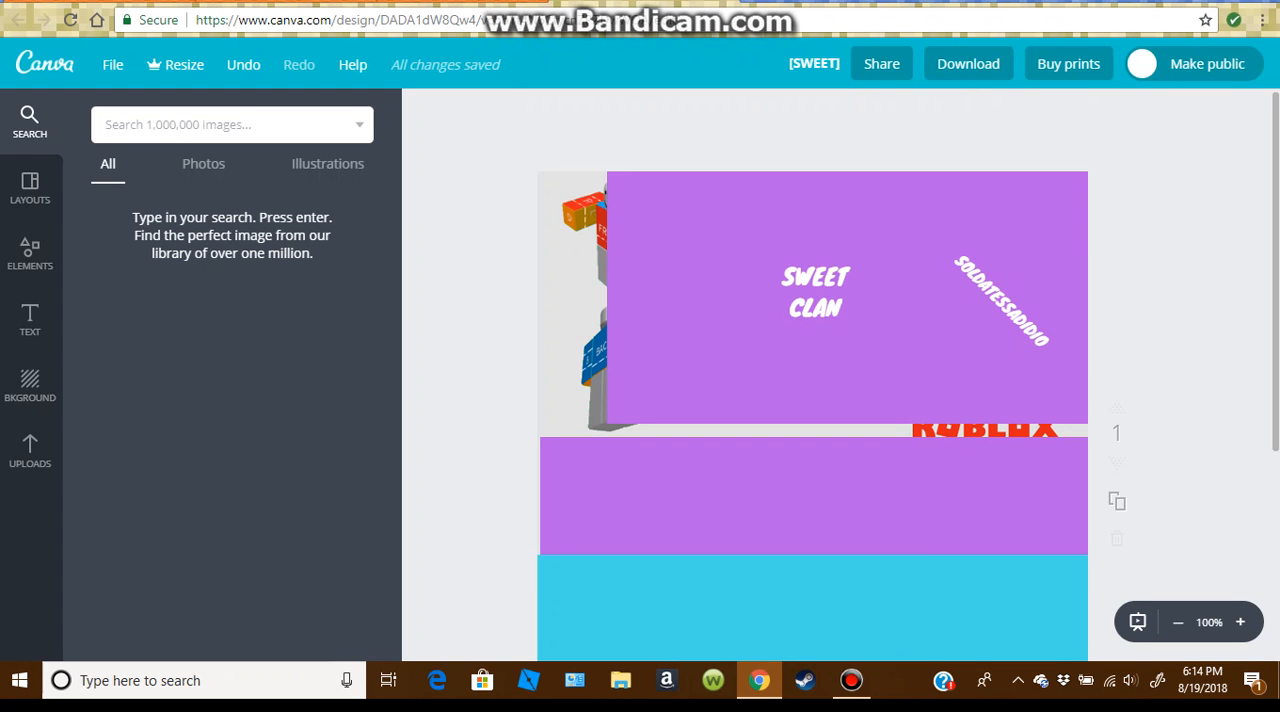
left_click(968, 64)
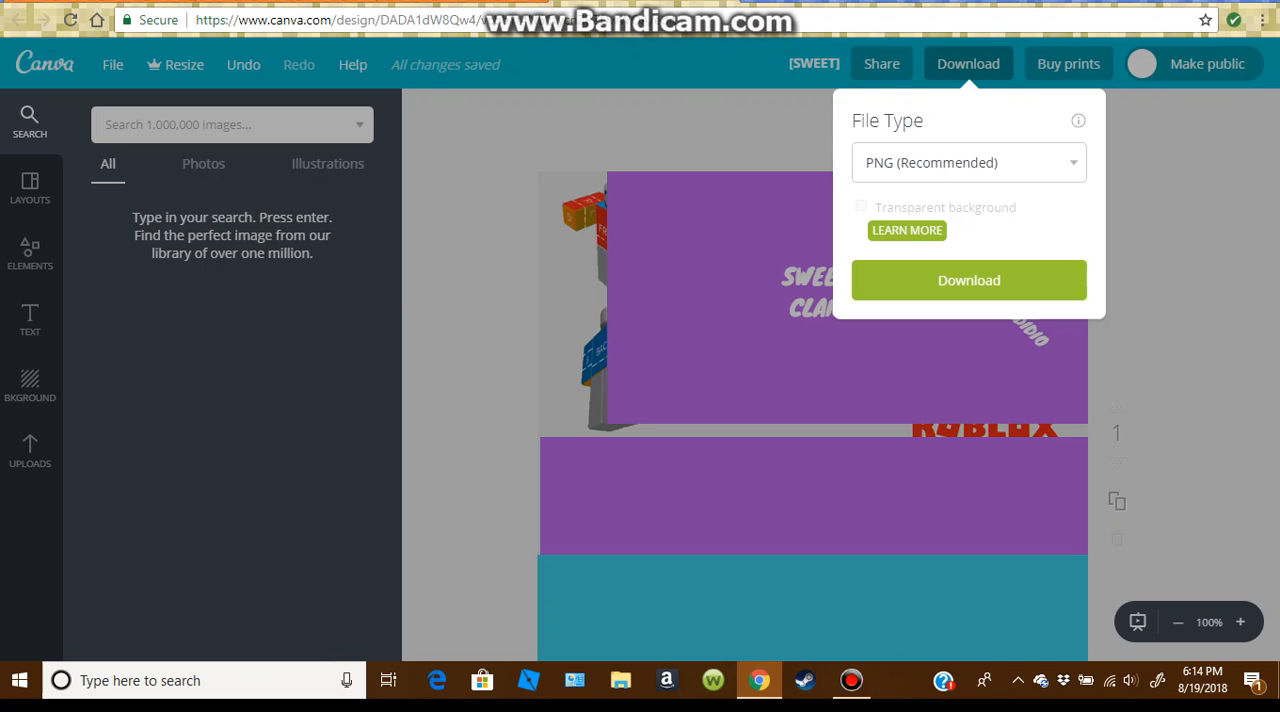
left_click(969, 280)
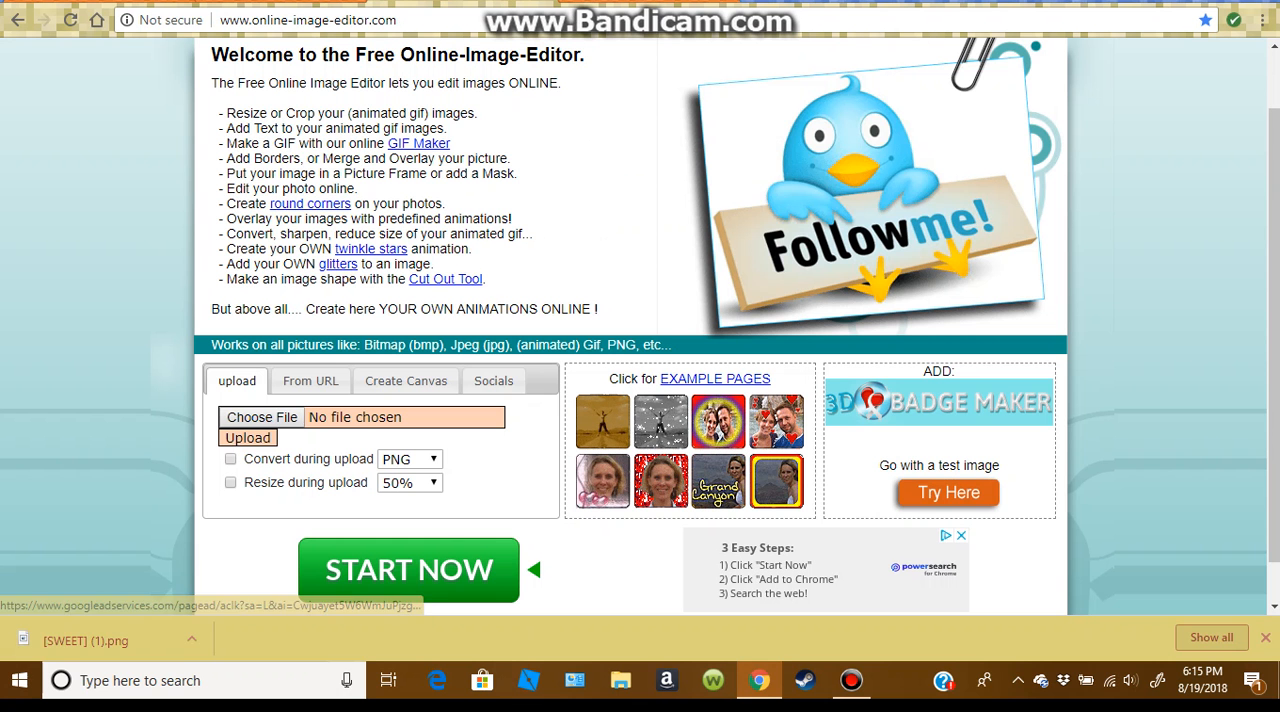
Step: Upload the downloaded [SWEET] (1).png to Online Image Editor for editing
left_click_drag(85, 640, 258, 419)
left_click(247, 438)
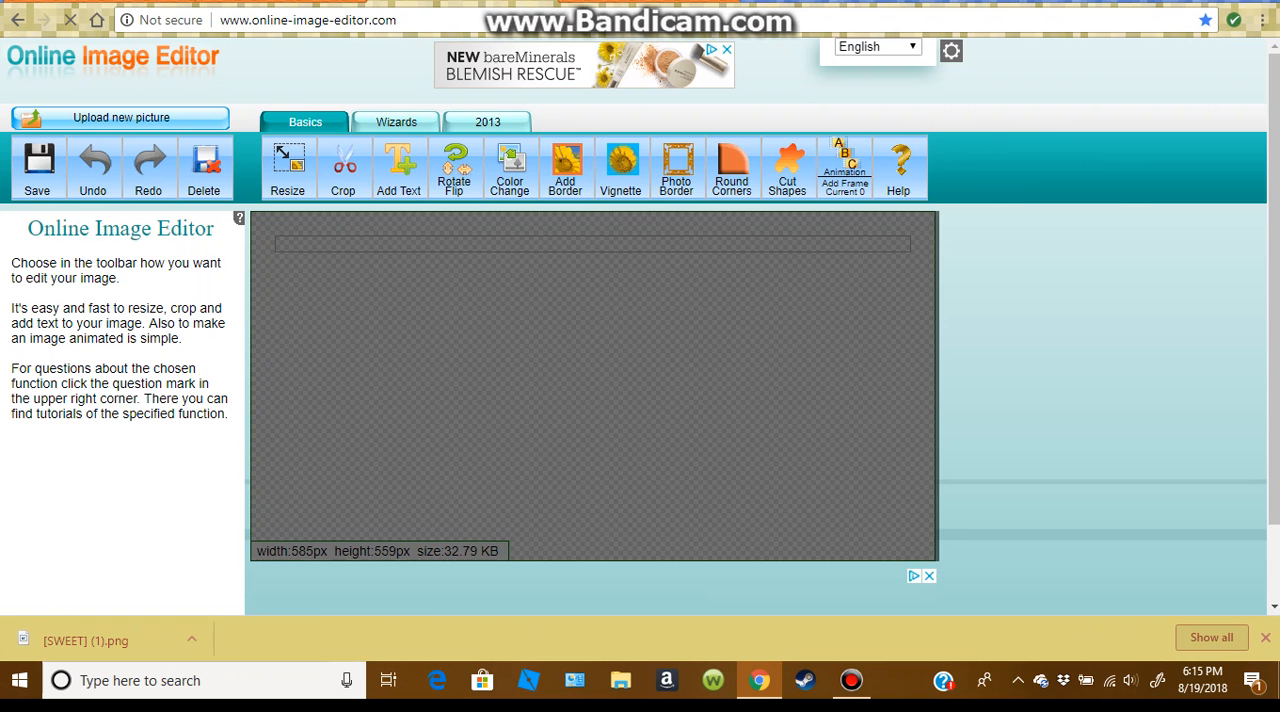
scroll(640, 400, "down", 1)
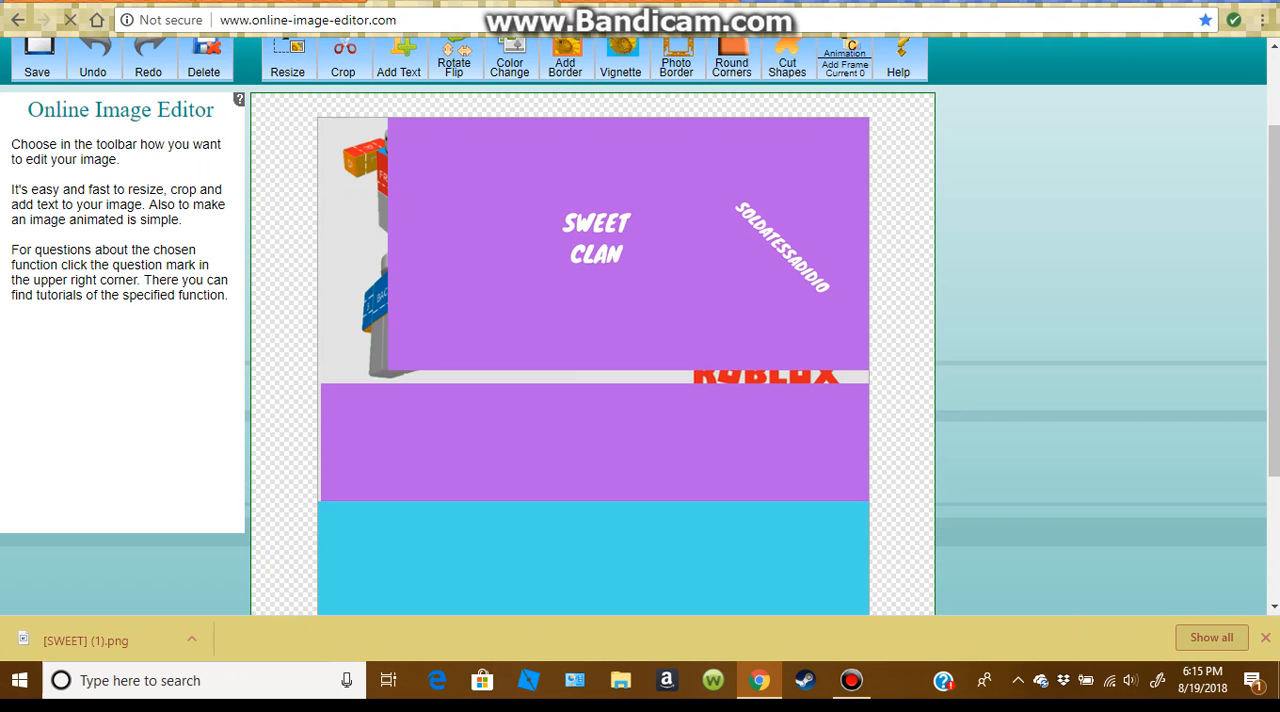
scroll(640, 400, "up", 1)
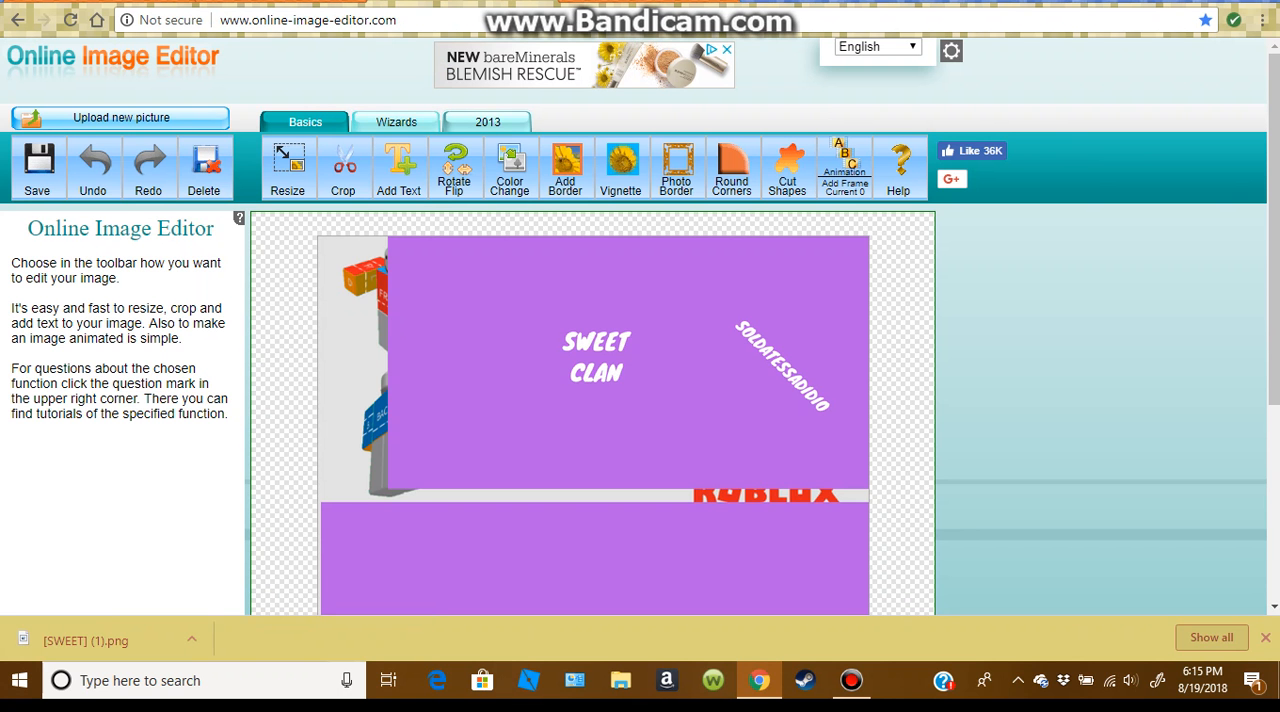
Step: Make the light blue area beneath the purple blocks transparent with the Trans-parency wizard
left_click(396, 122)
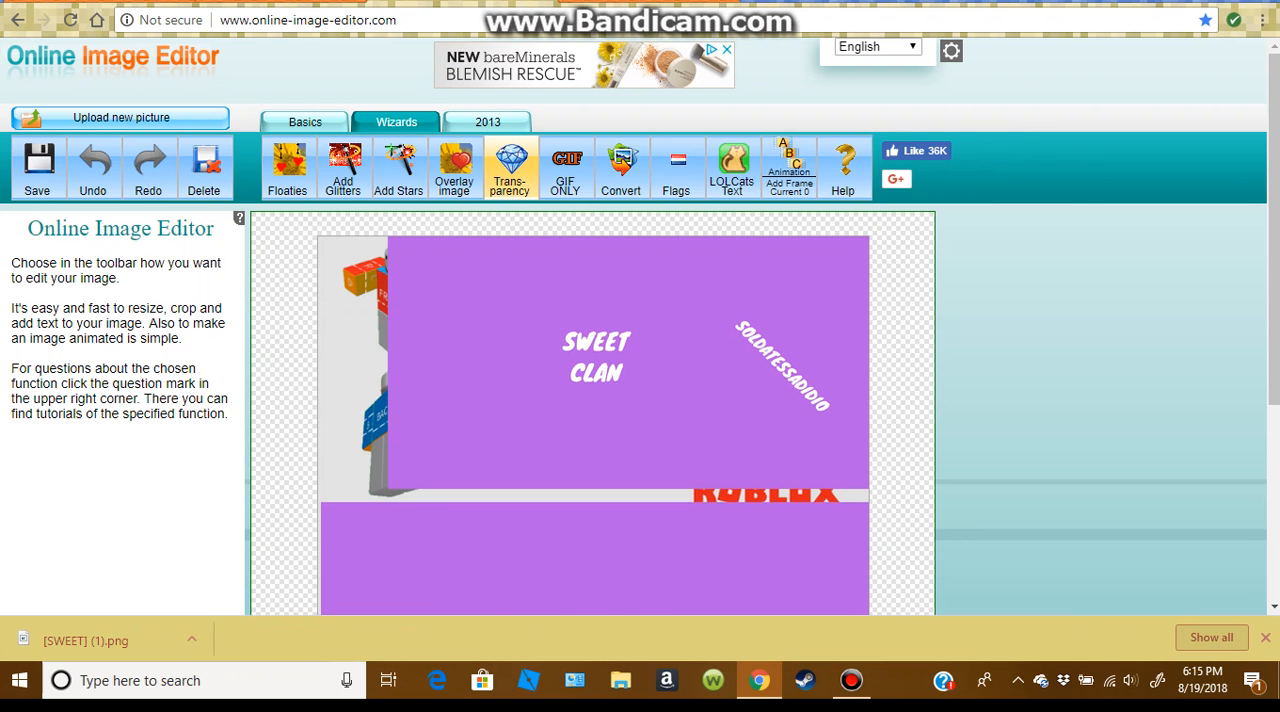
left_click(510, 168)
scroll(640, 400, "down", 2)
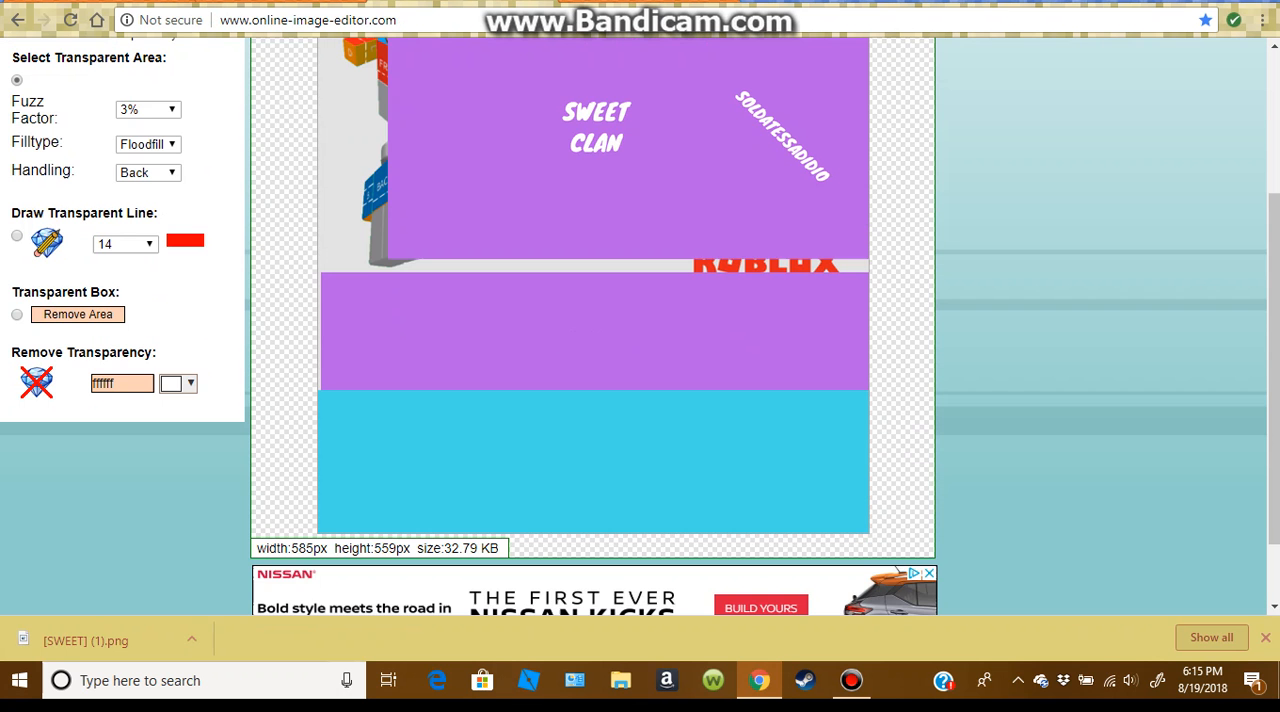
scroll(640, 326, "up", 1)
scroll(640, 326, "down", 1)
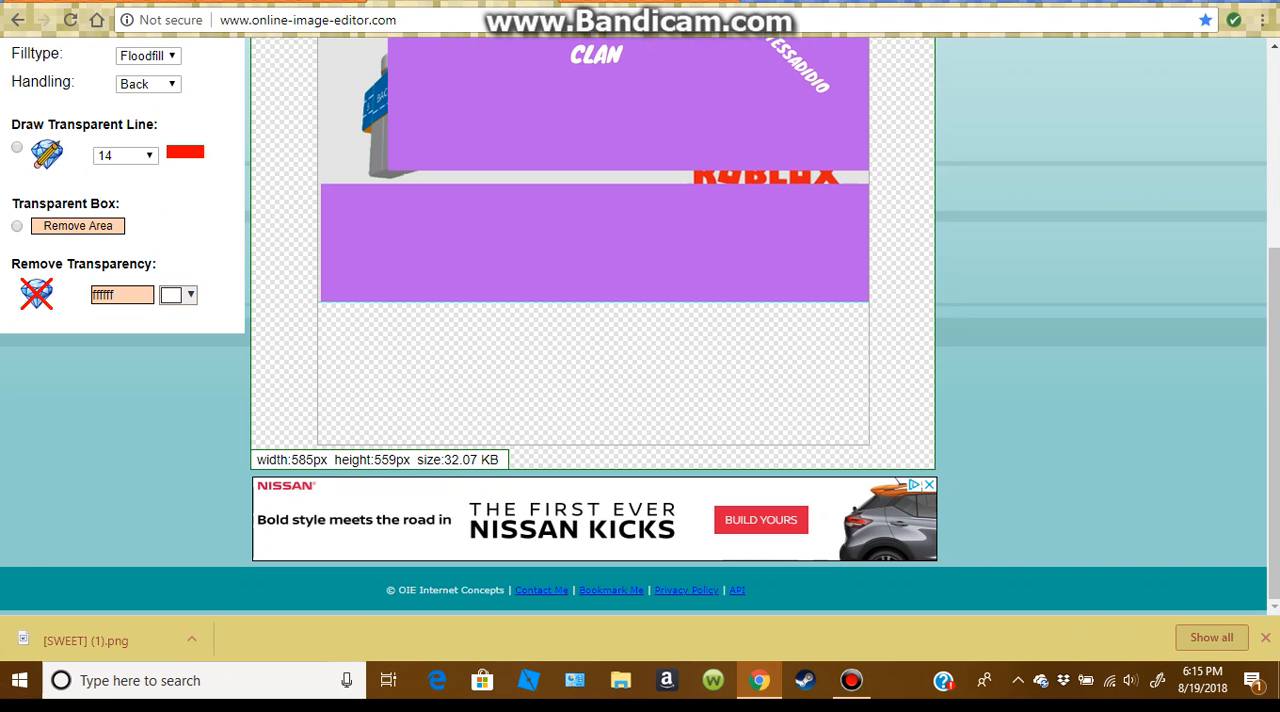
scroll(640, 326, "up", 3)
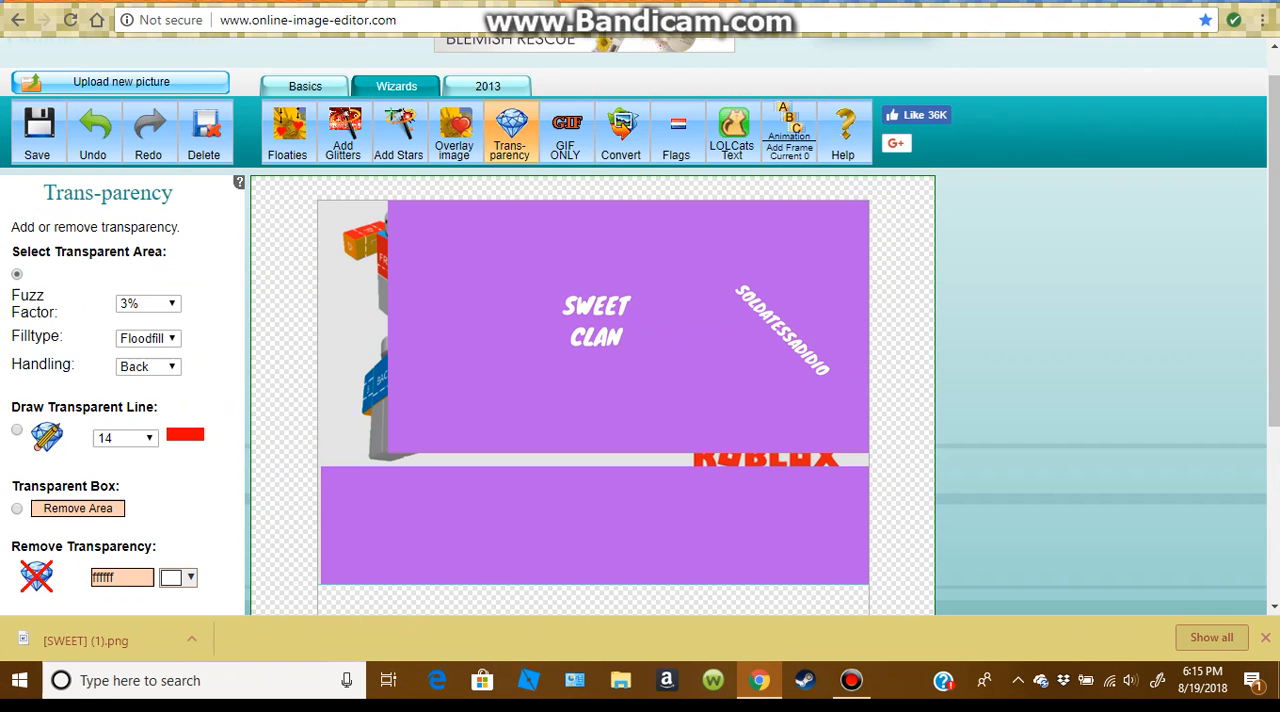
scroll(640, 326, "down", 2)
Step: Save the transparent image locally and show the downloaded oie_transparent (3).png in its folder
scroll(640, 326, "up", 1)
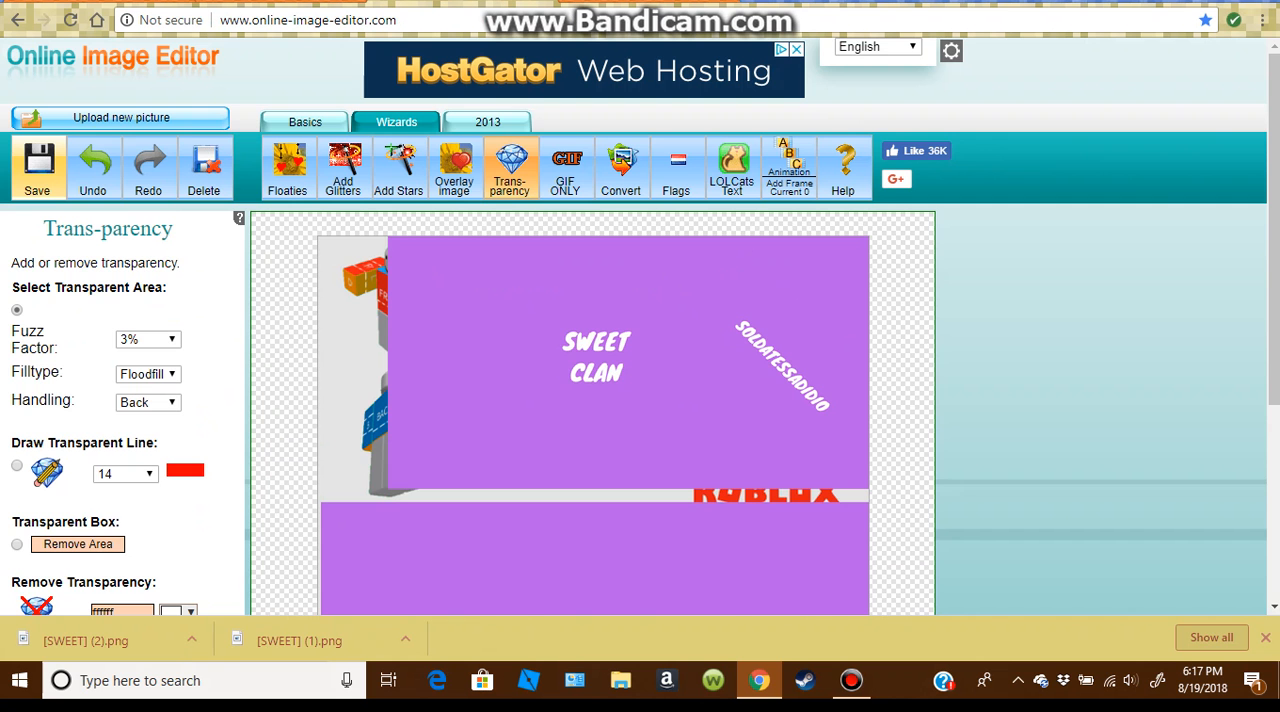
scroll(640, 400, "down", 2)
scroll(640, 330, "up", 1)
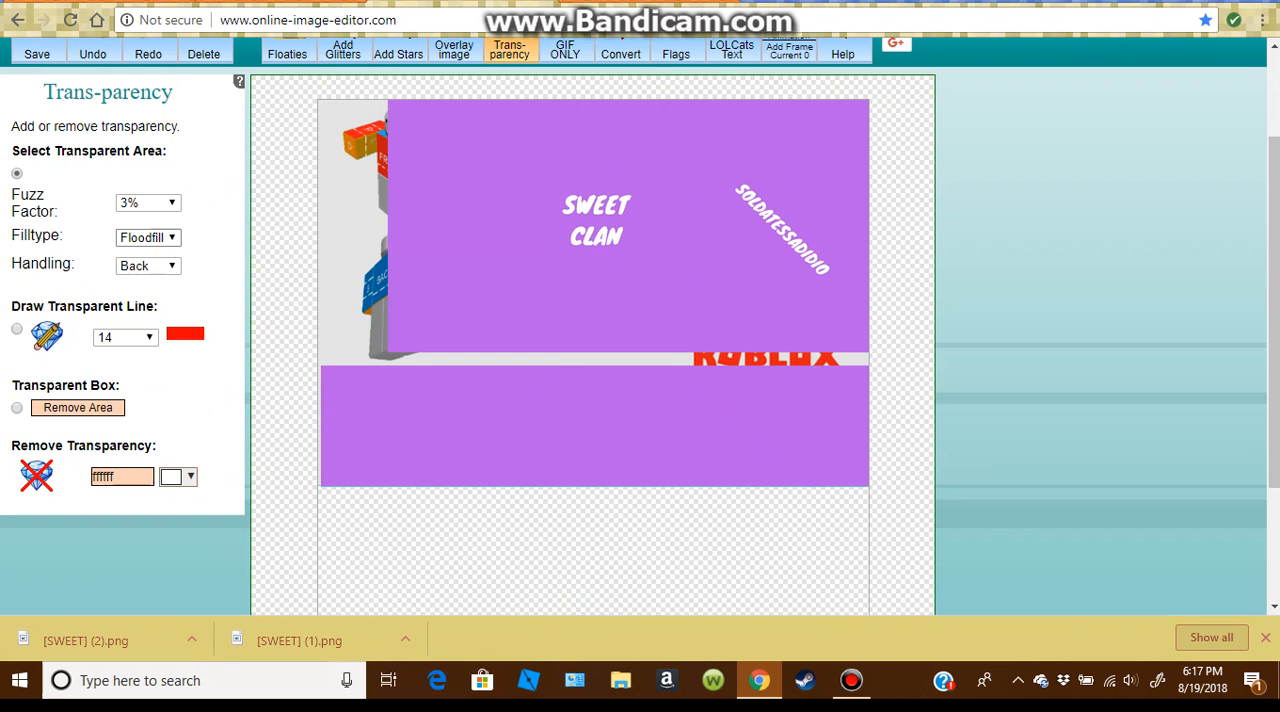
left_click(37, 54)
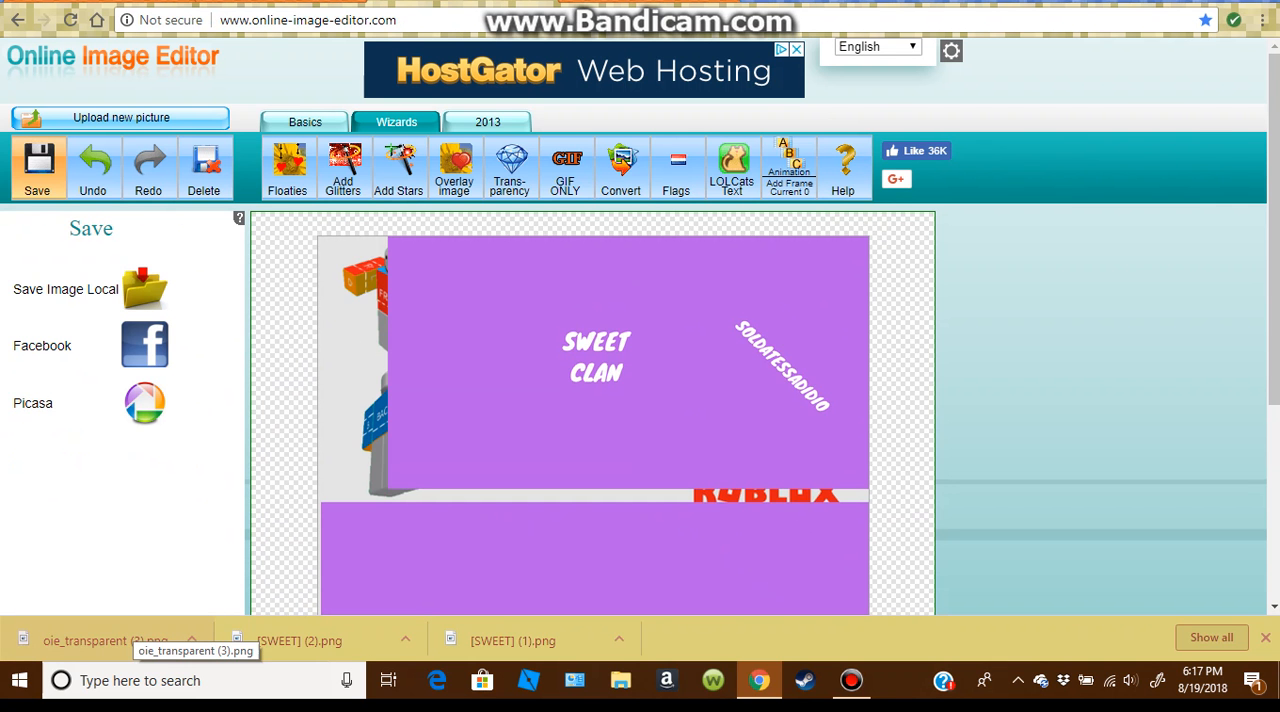
right_click(92, 634)
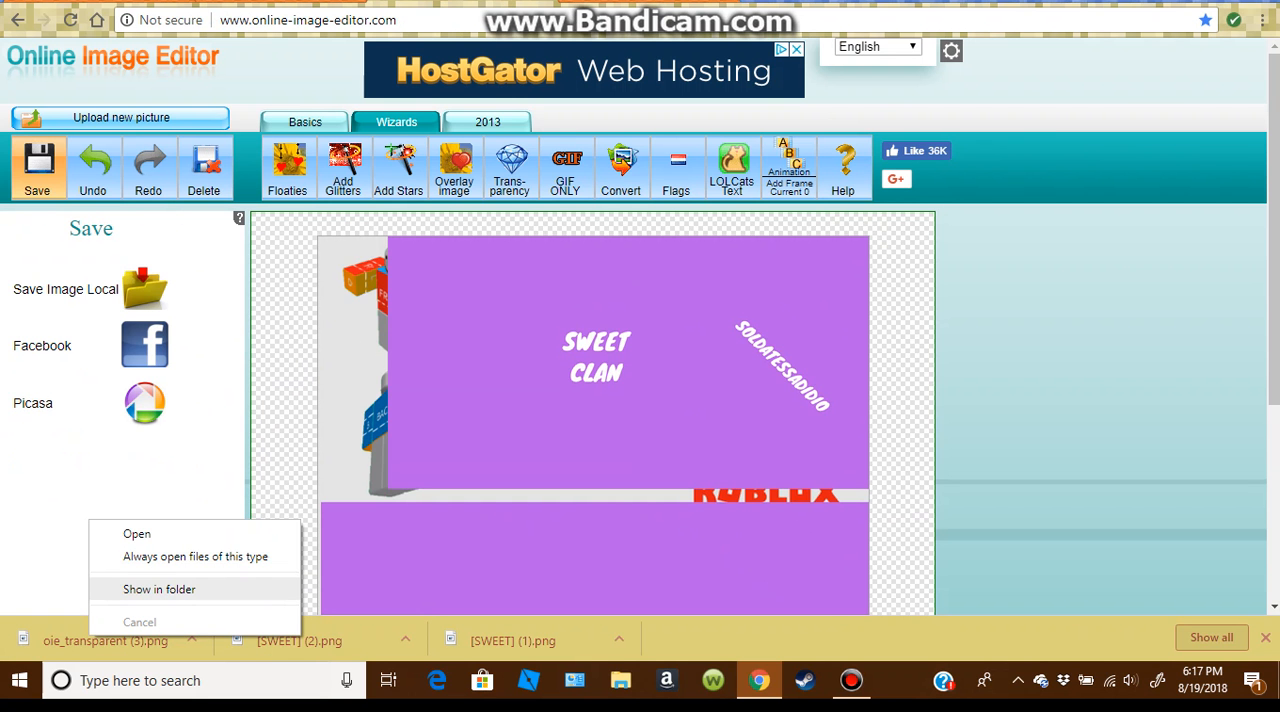
left_click(159, 589)
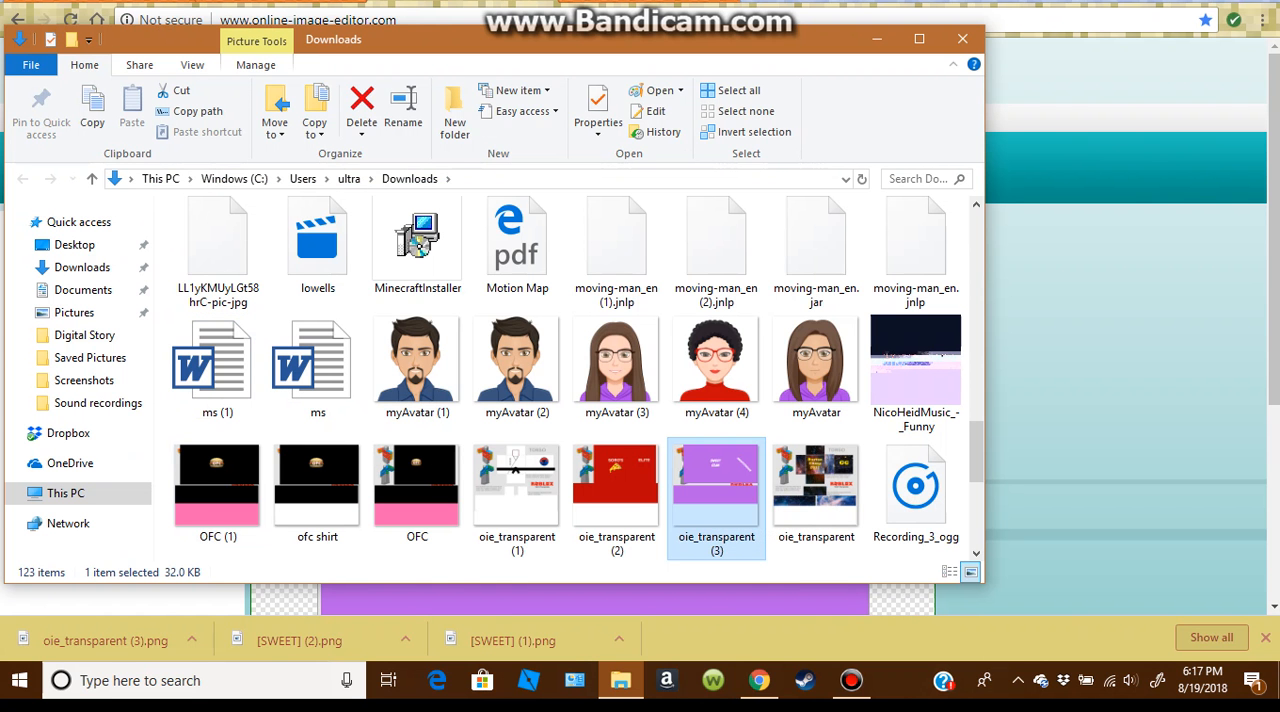
Step: Rename the downloaded oie_transparent (3) file as shirtpracticefinished and close the Downloads folder
right_click(714, 490)
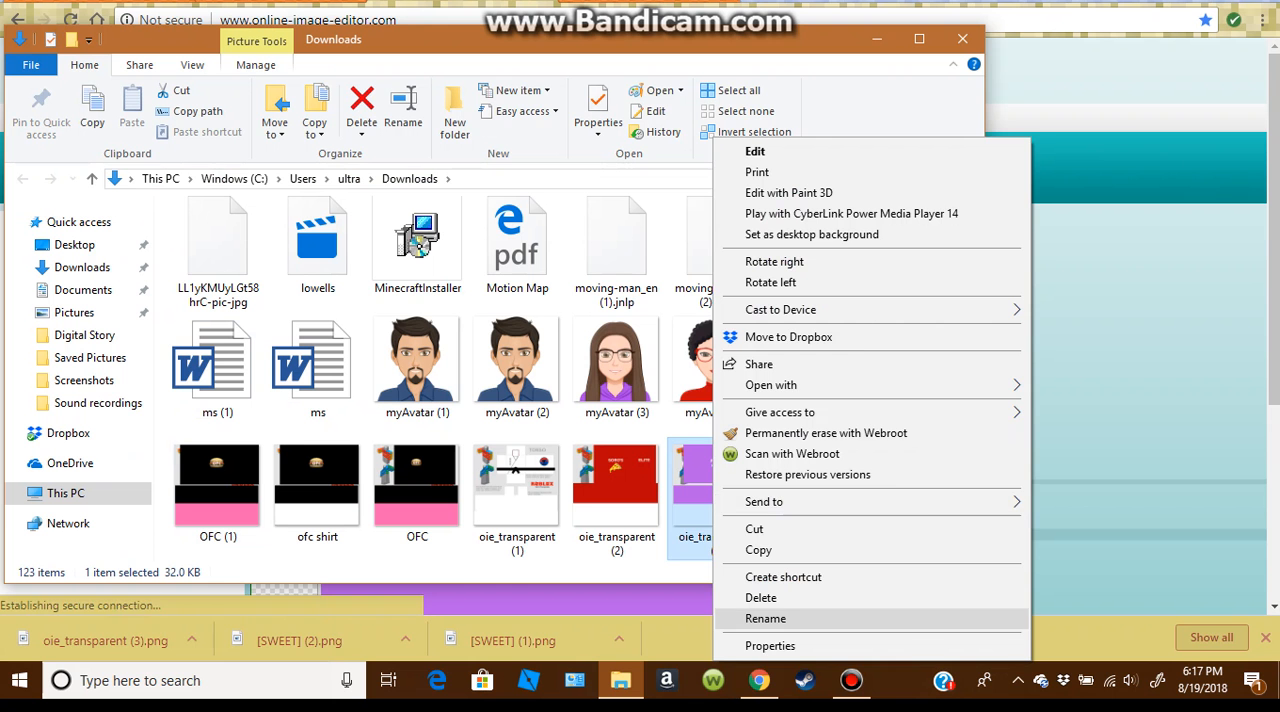
left_click(765, 618)
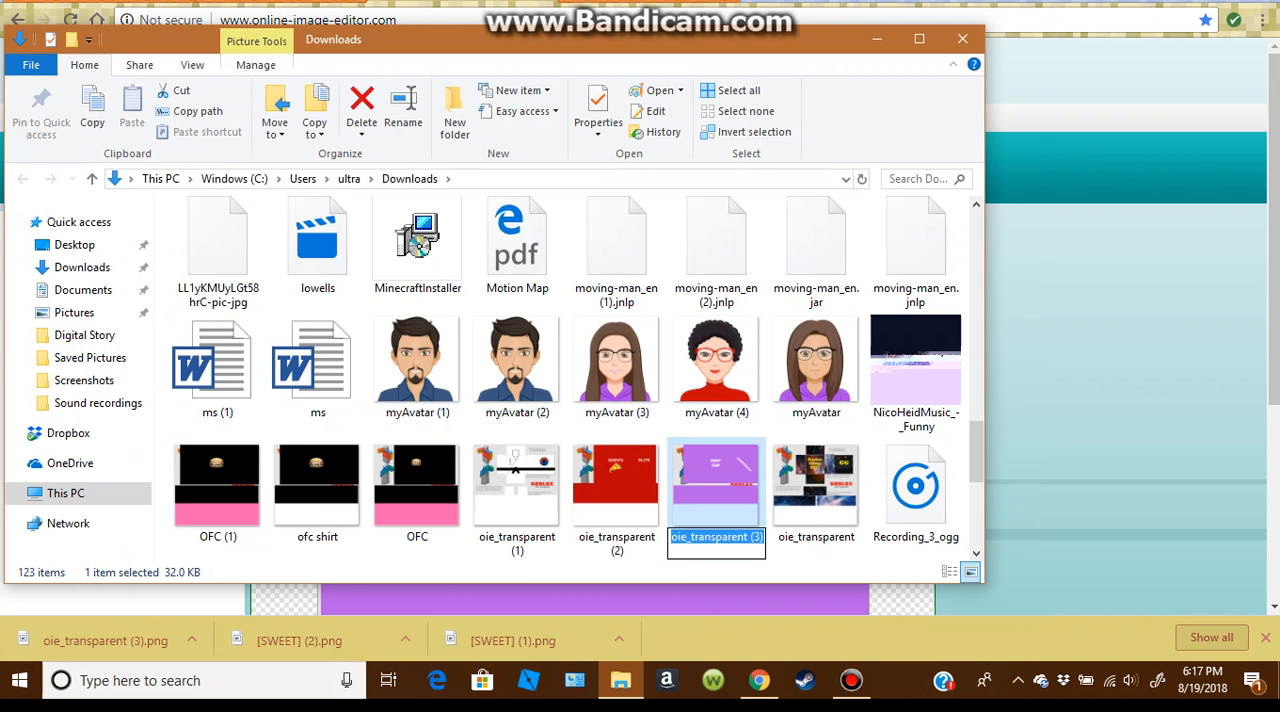
type("shir")
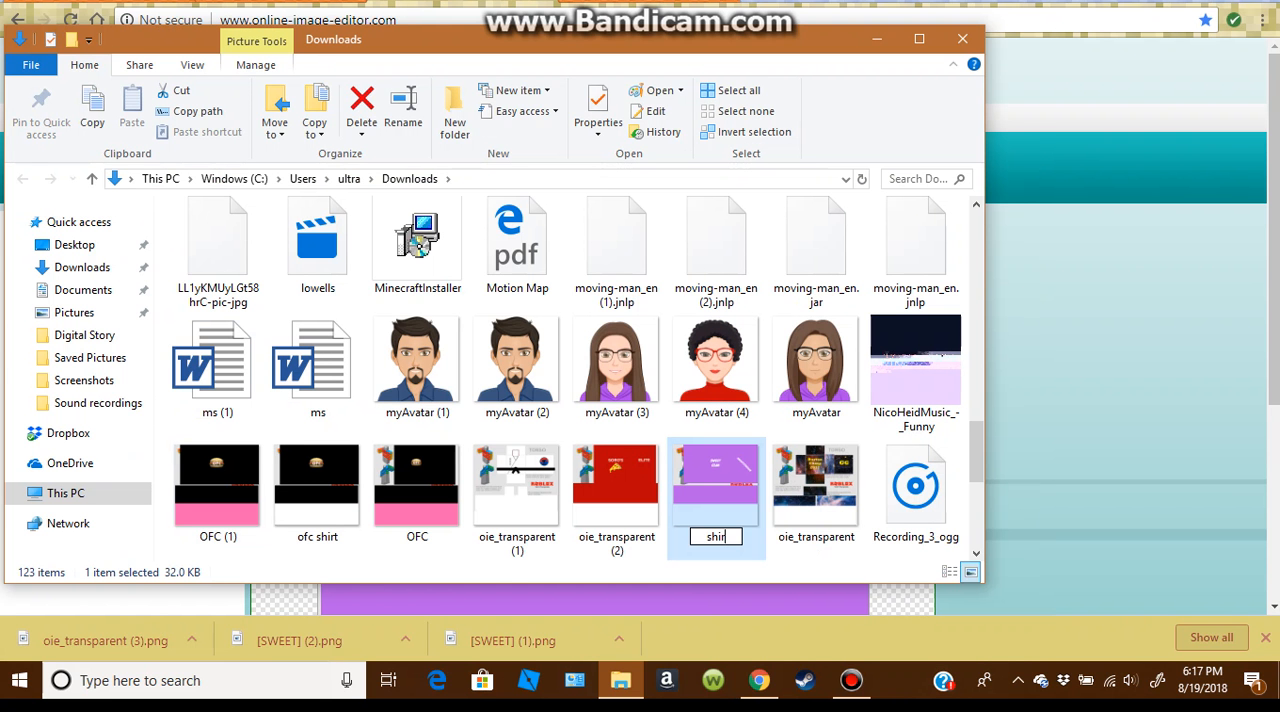
type("tpracticefini")
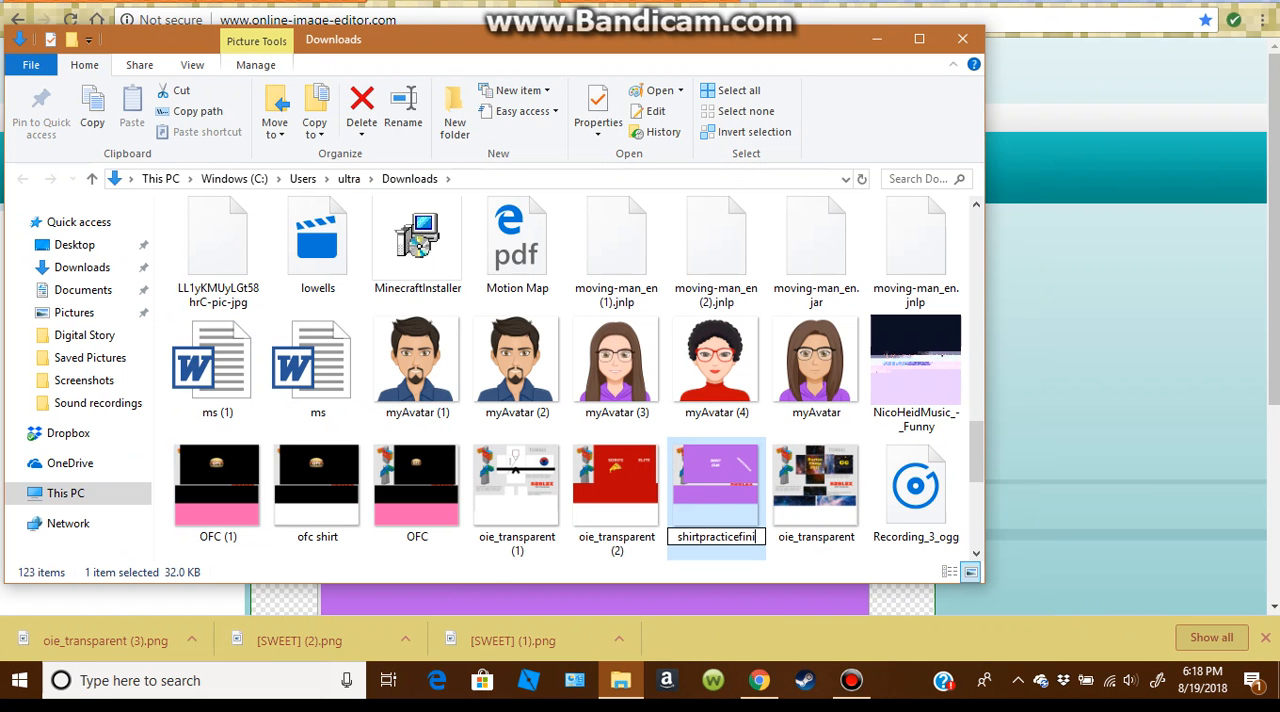
type("shed")
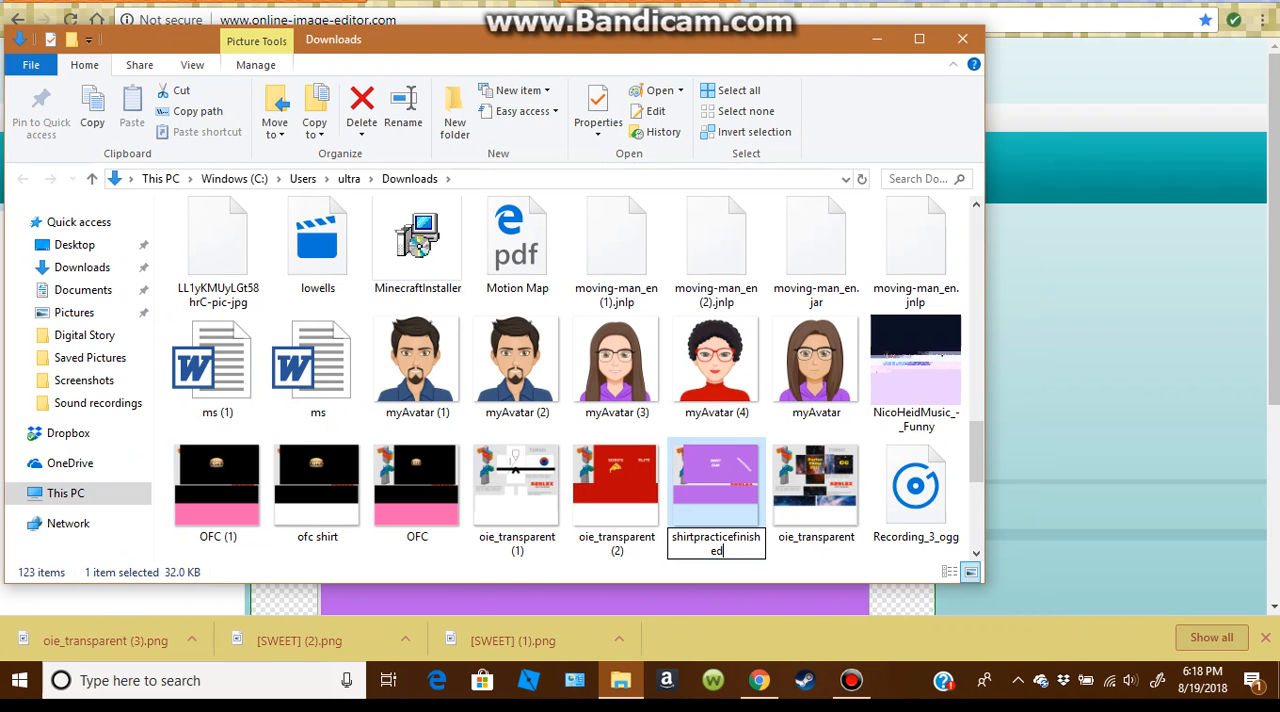
key("Return")
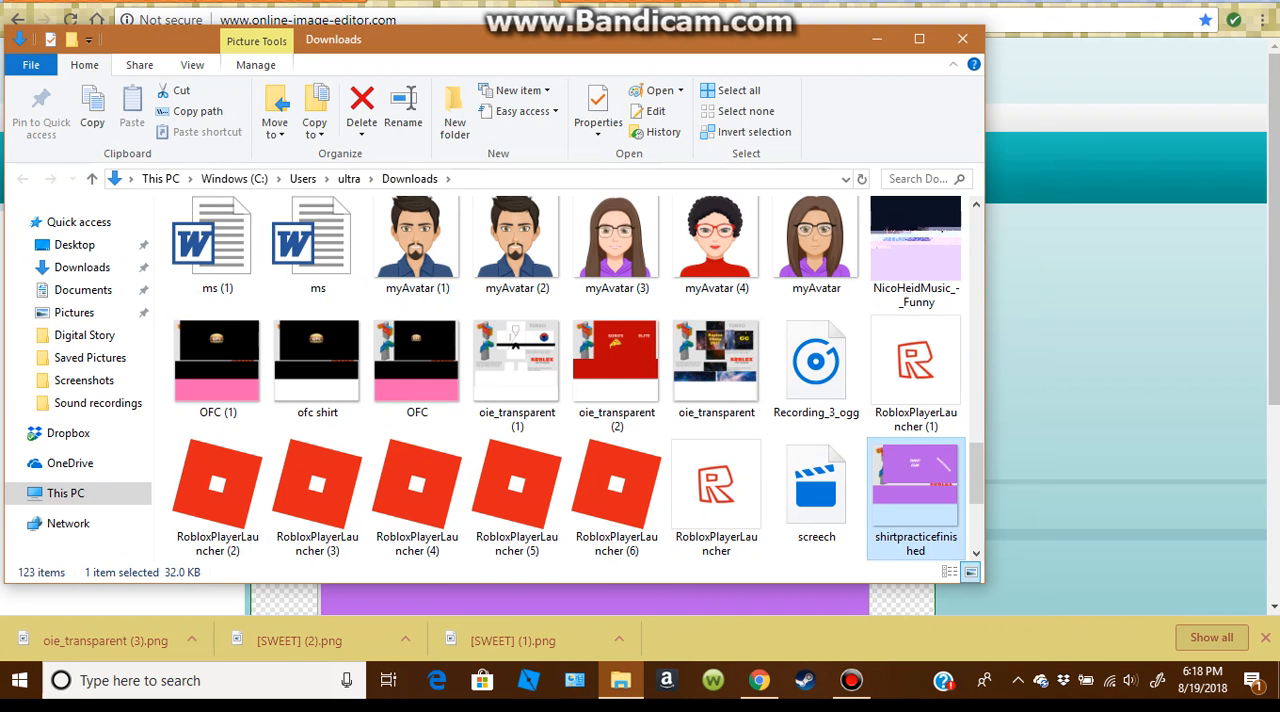
right_click(545, 343)
left_click_drag(545, 345, 616, 490)
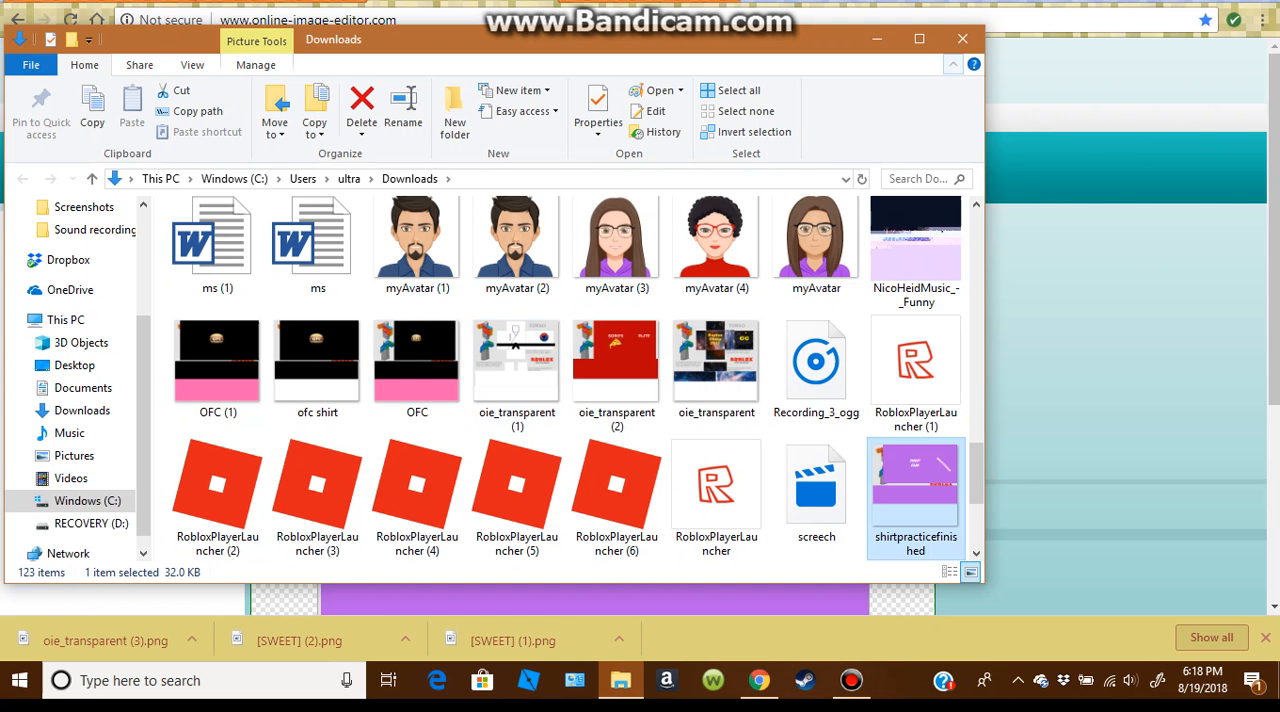
left_click(963, 39)
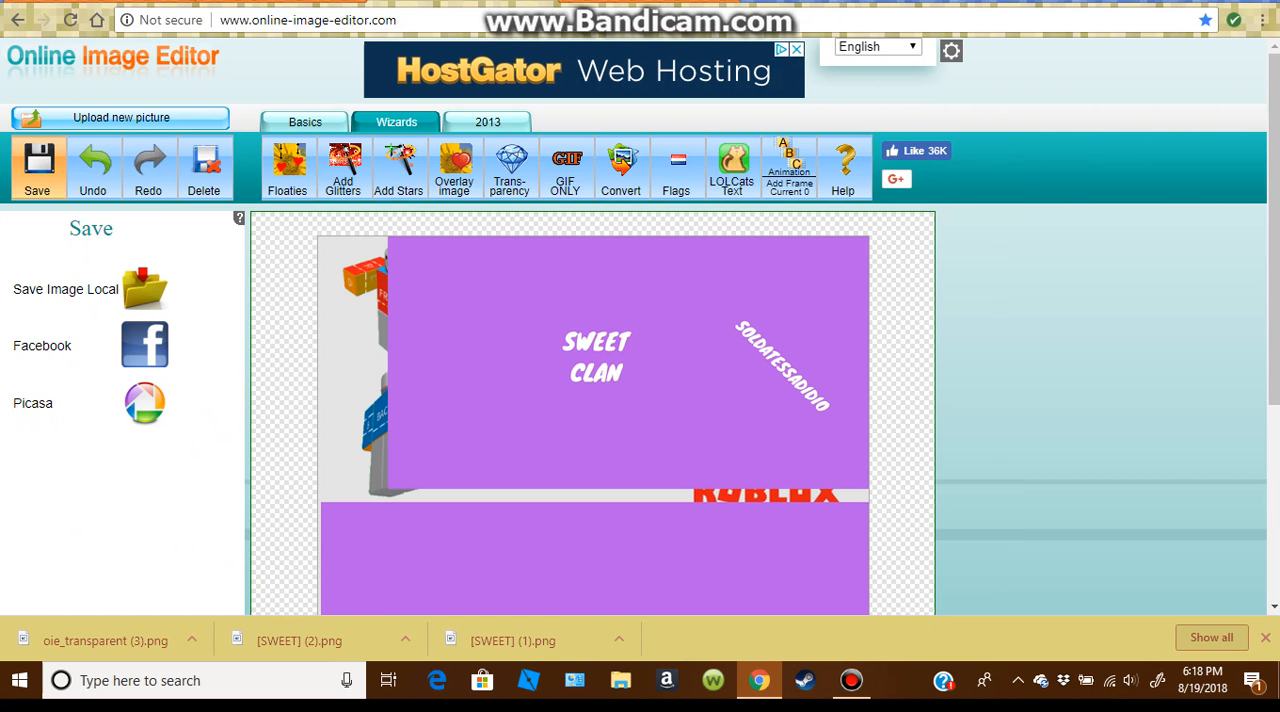
Step: Switch to the Roblox site and open the Create a Shirt form in the Shirts section of My Creations
left_click(280, 1)
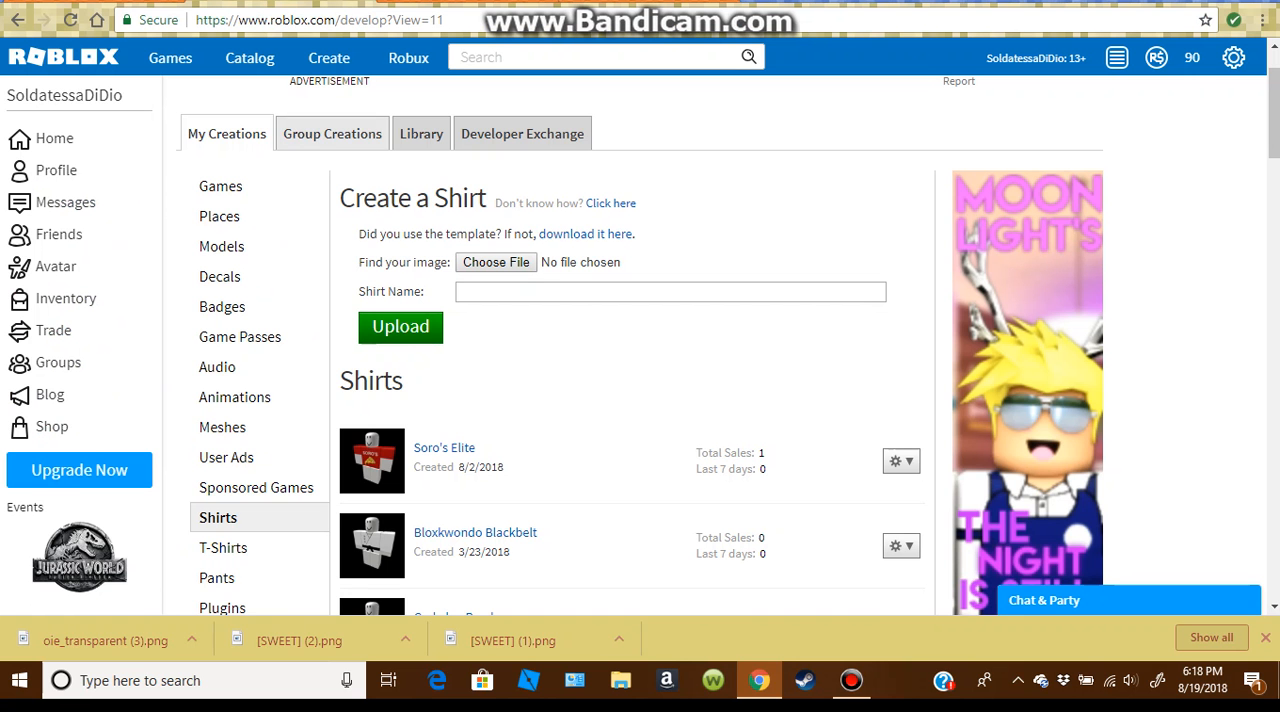
left_click(329, 58)
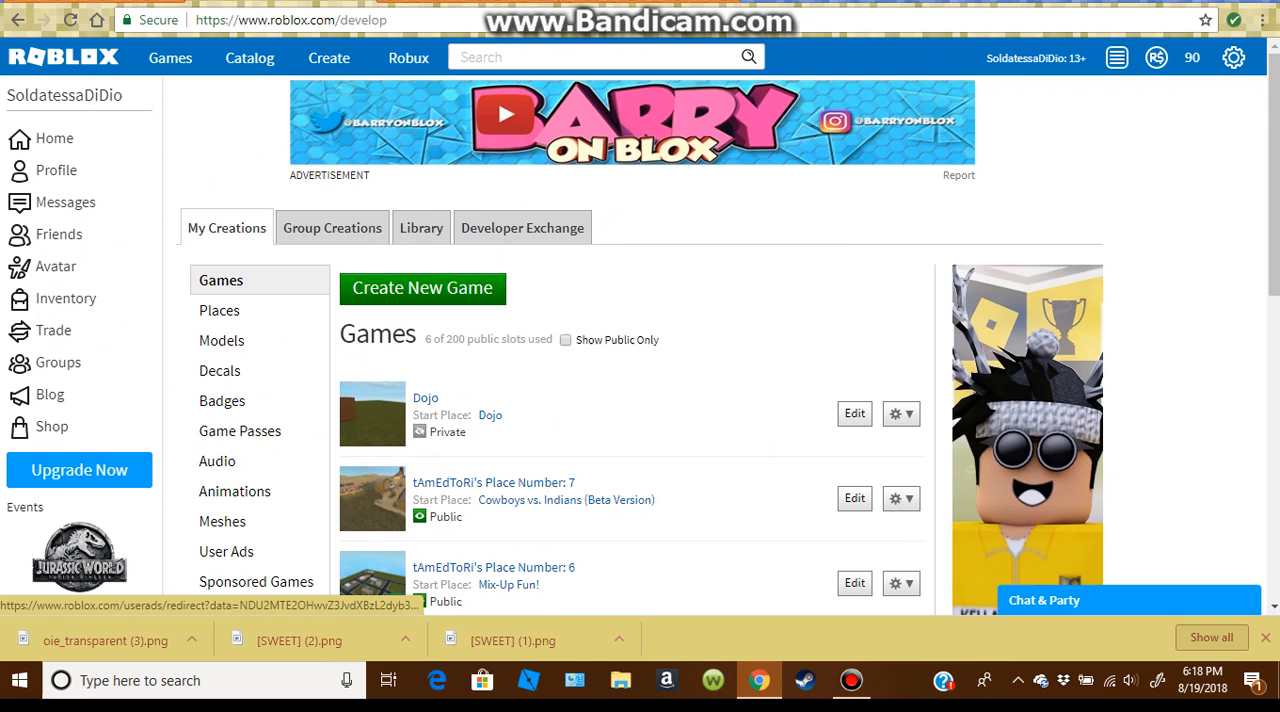
scroll(640, 155, "down", 2)
scroll(256, 299, "down", 1)
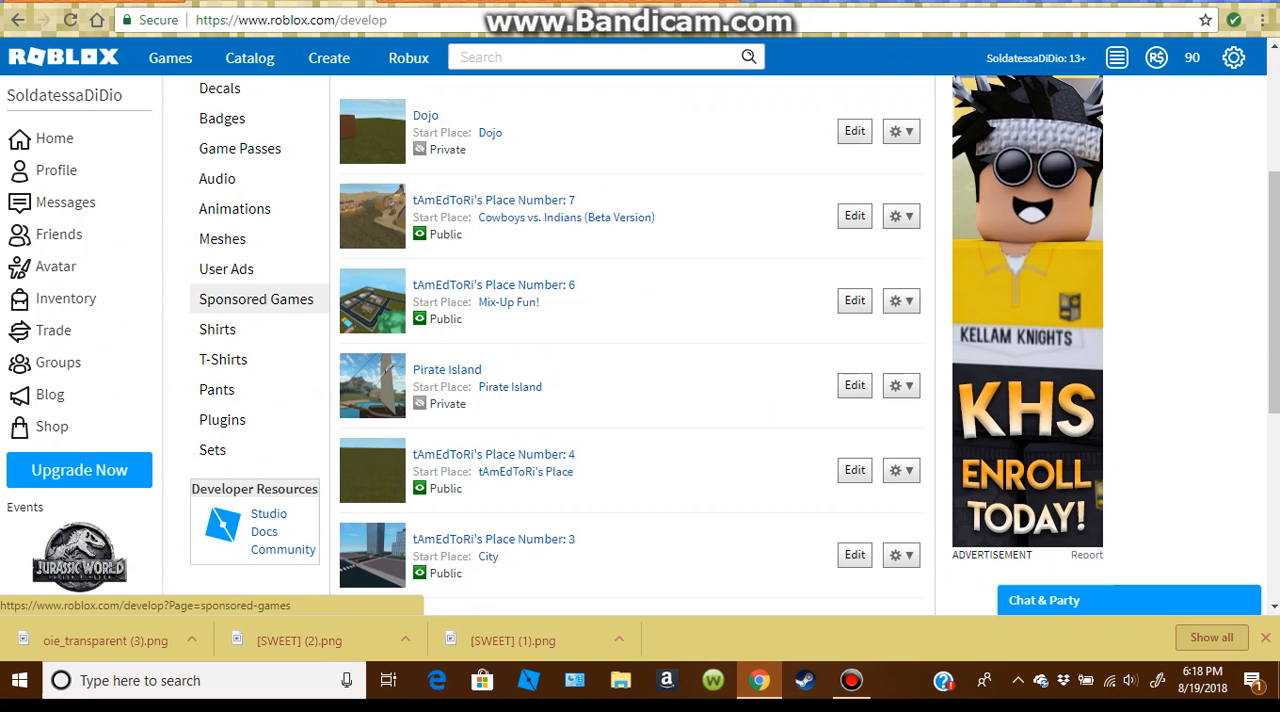
left_click(217, 329)
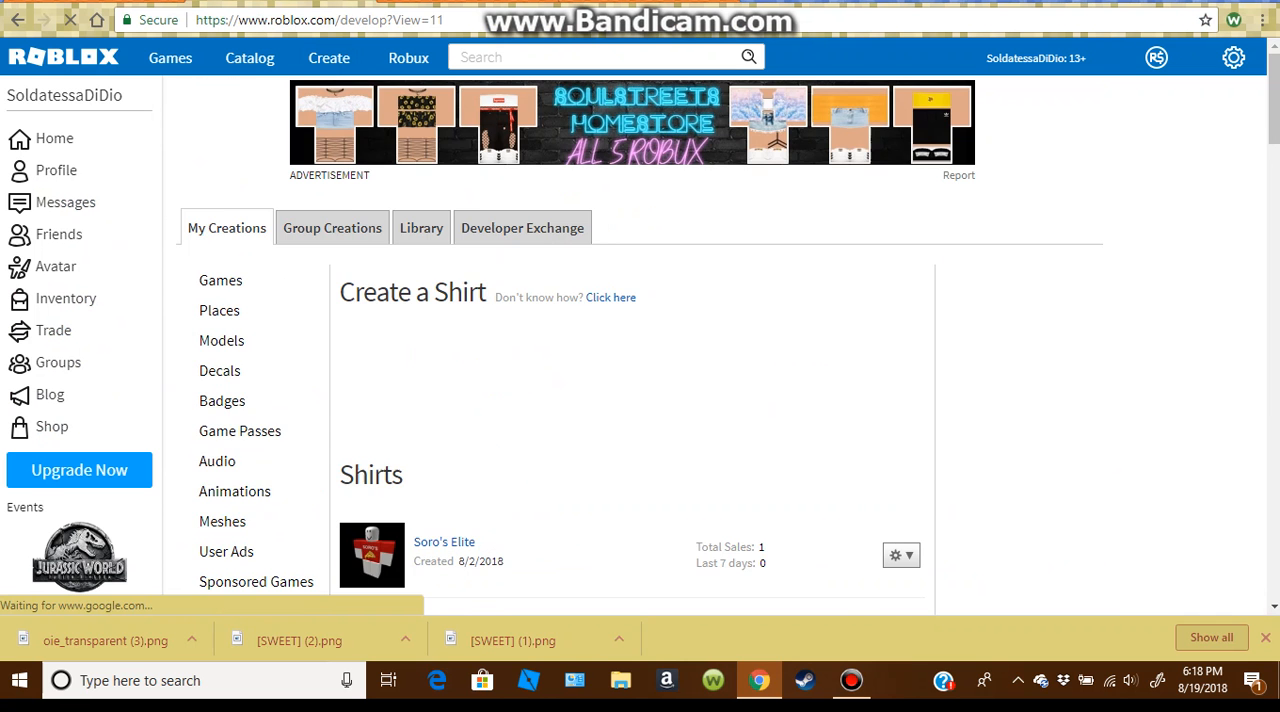
scroll(640, 400, "down", 1)
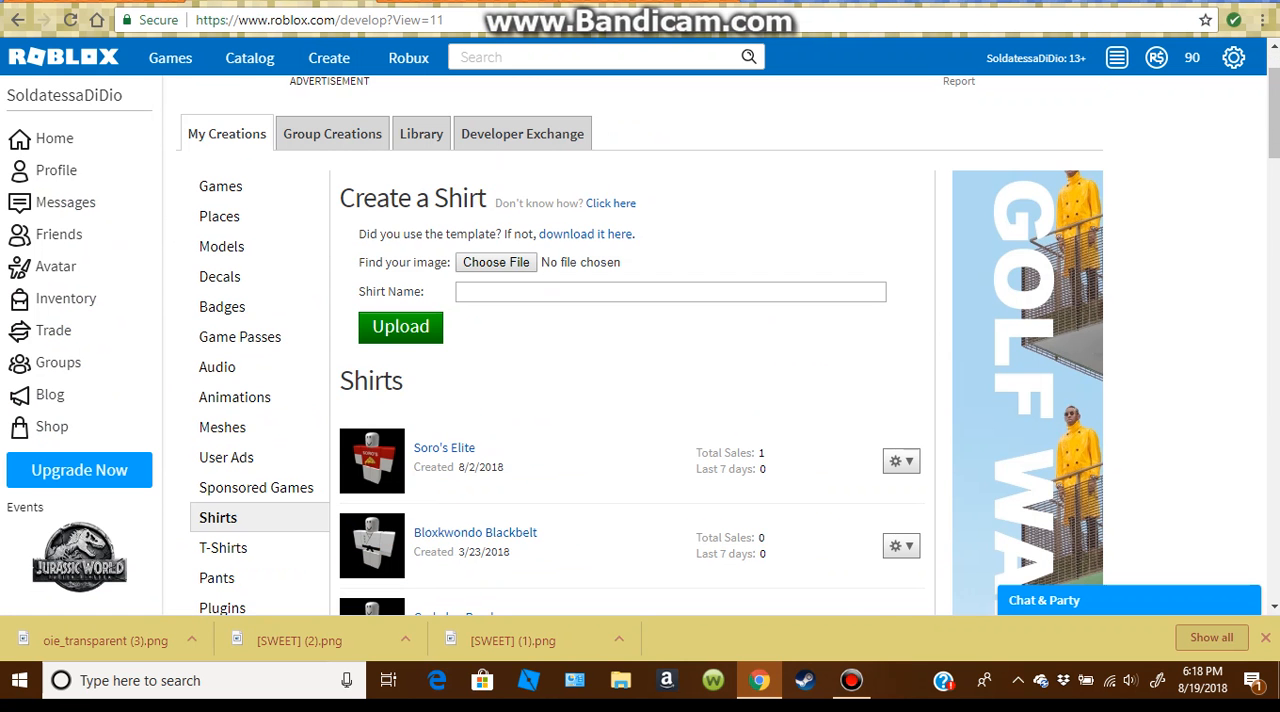
left_click(496, 262)
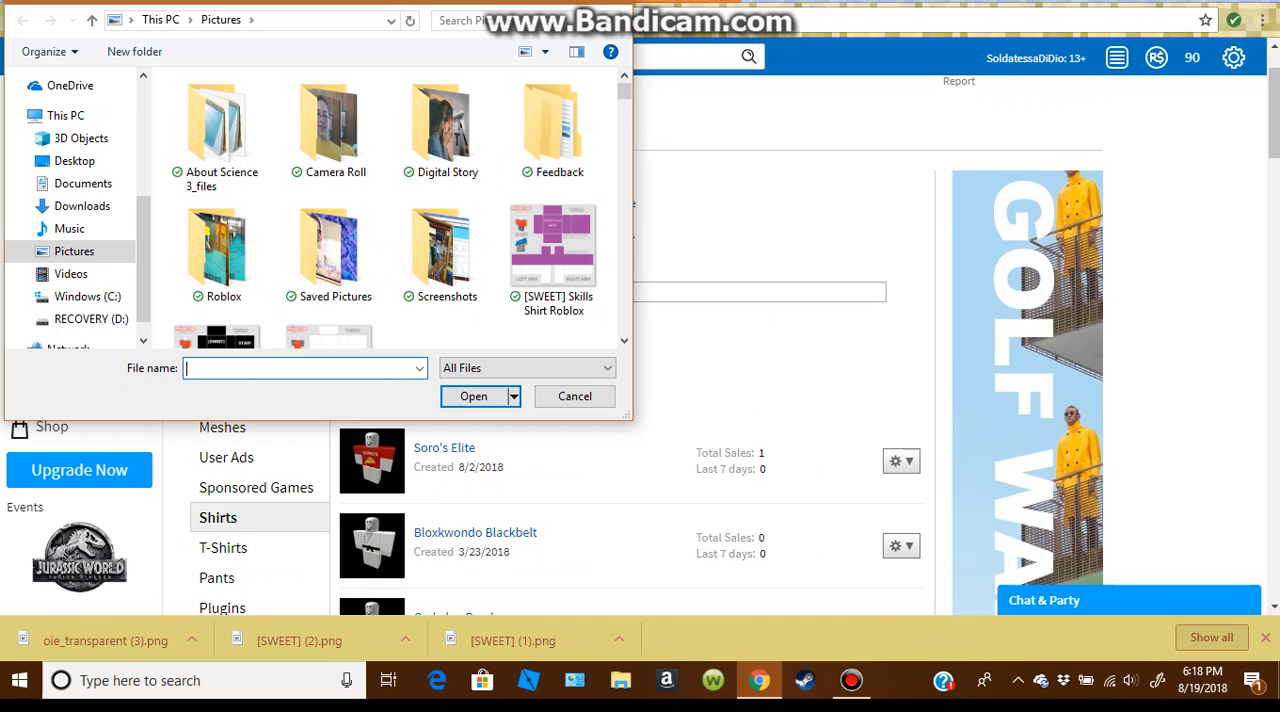
type("shir")
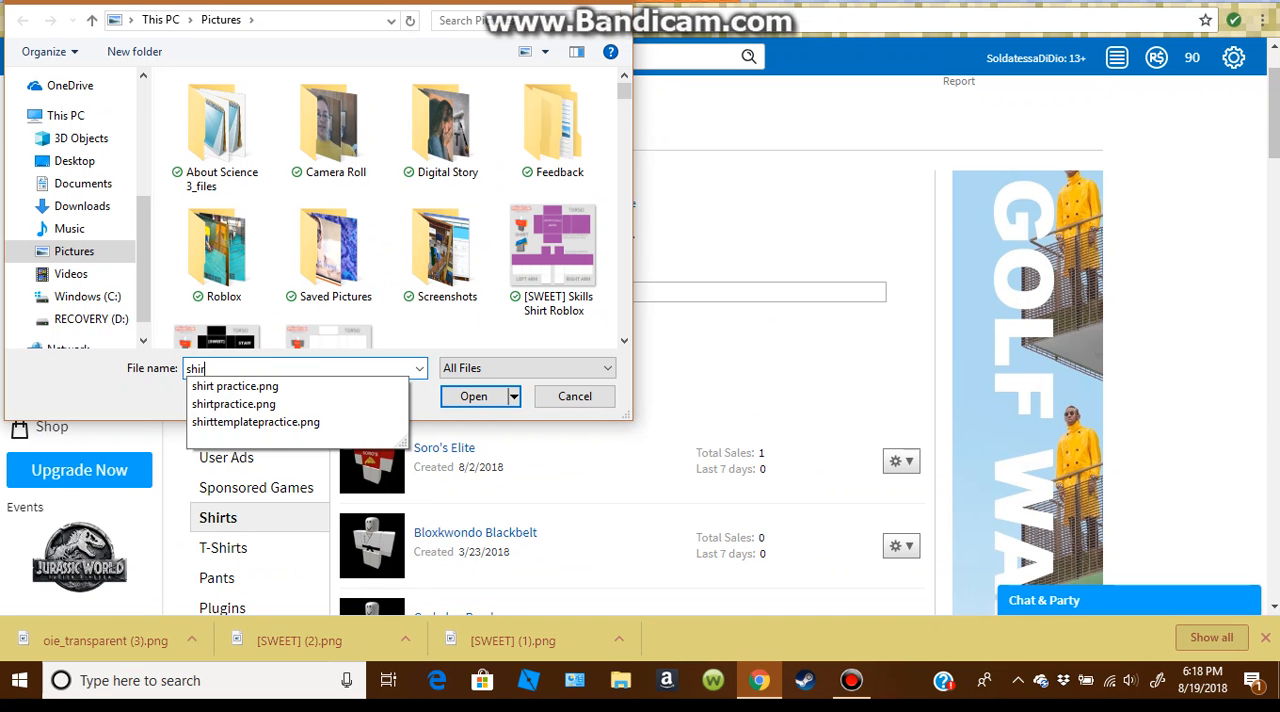
type("t")
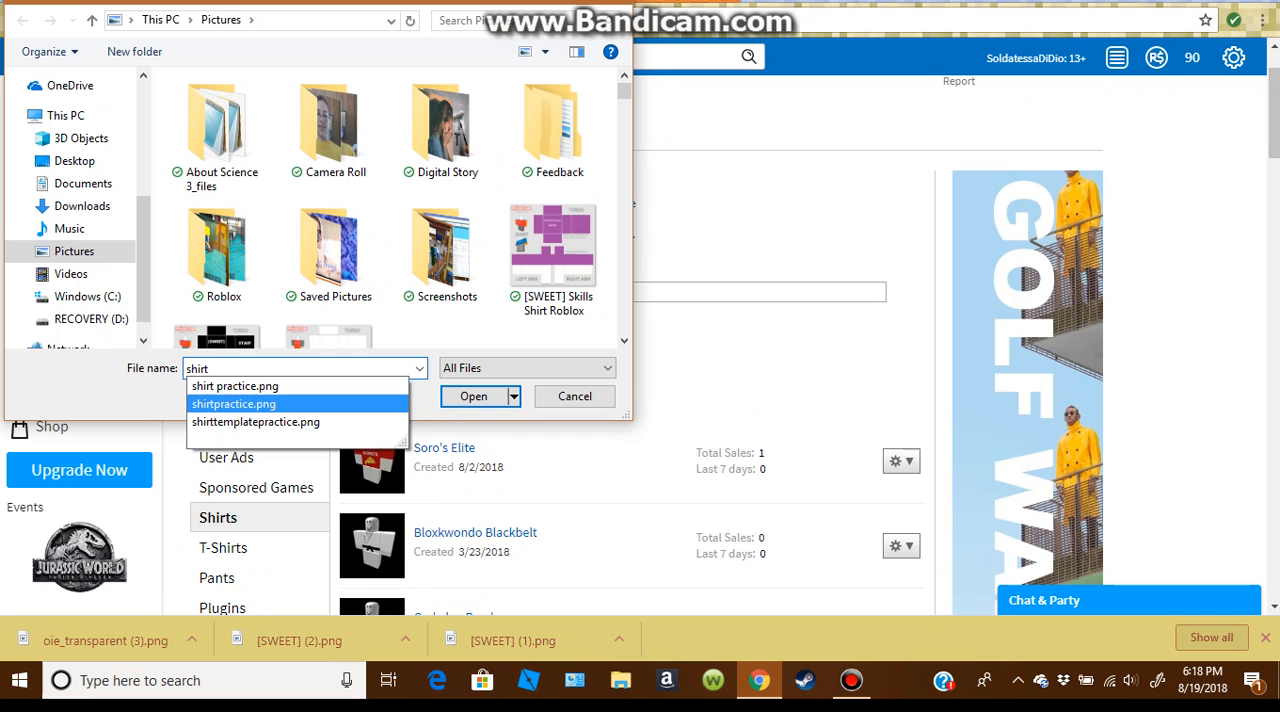
left_click(575, 397)
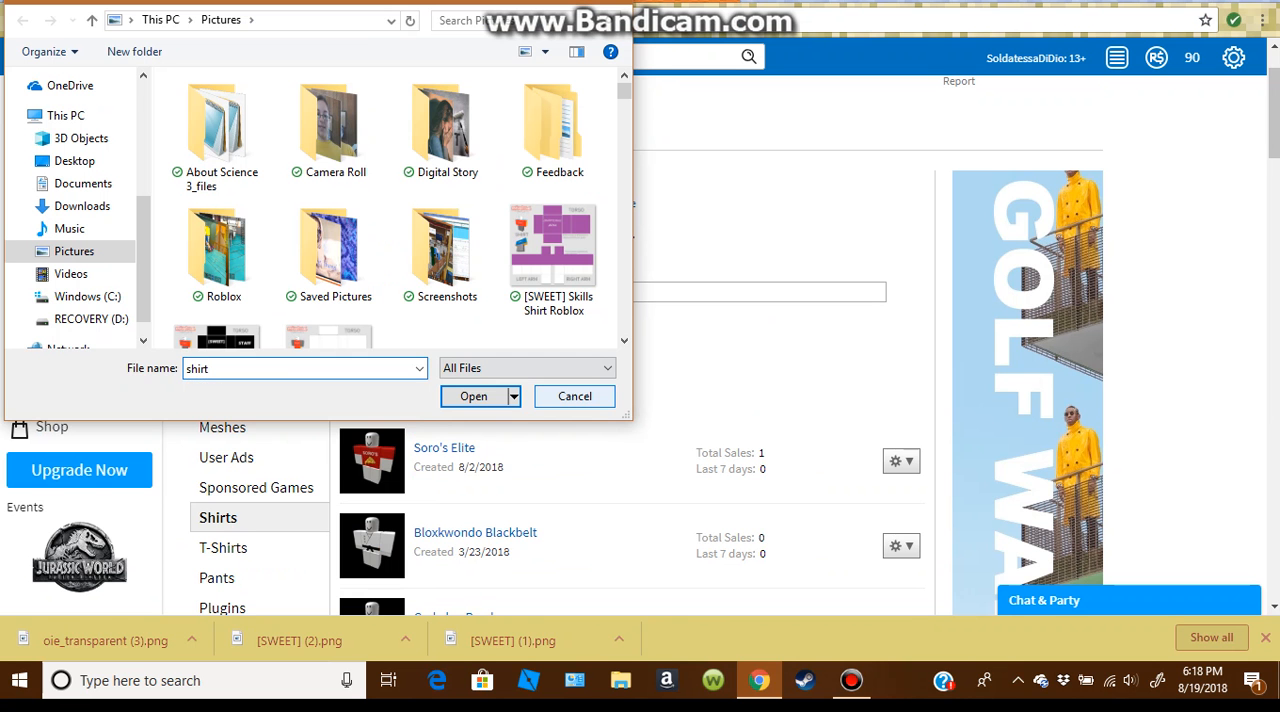
left_click(575, 397)
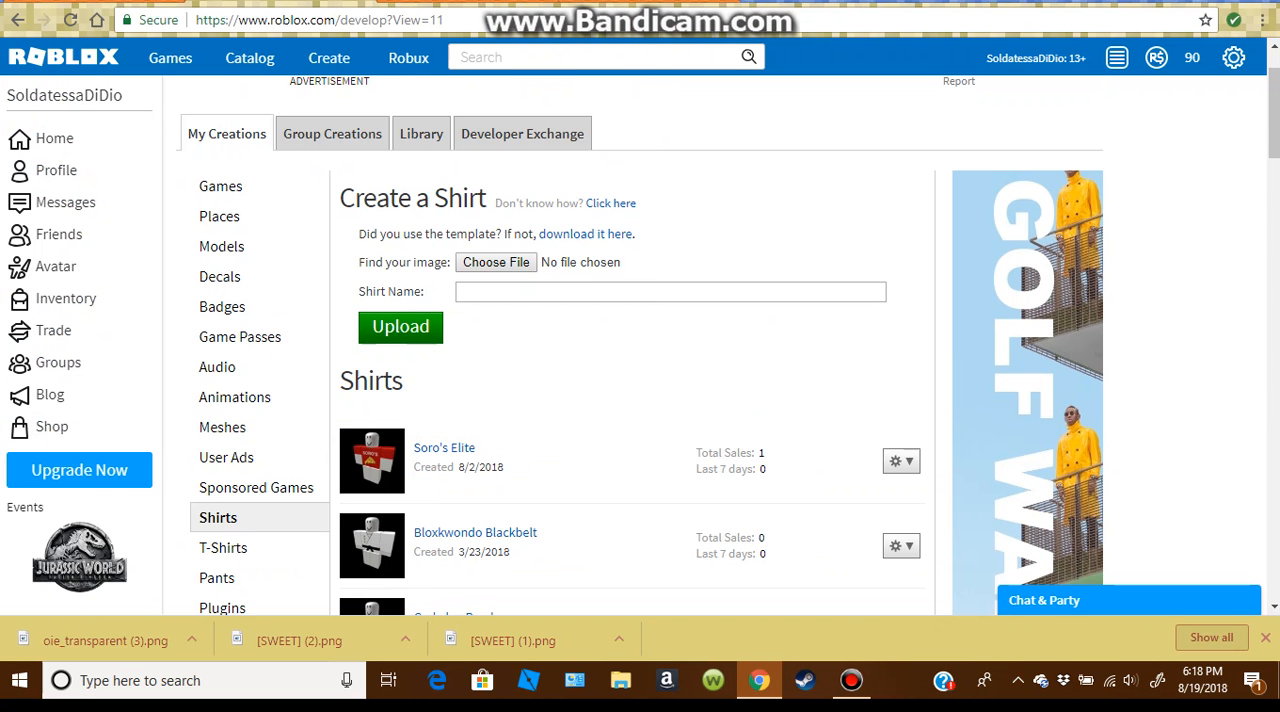
Step: Attach the downloaded oie_transparent (3).png as the shirt image and name the shirt My Name Shirt
left_click_drag(105, 640, 472, 261)
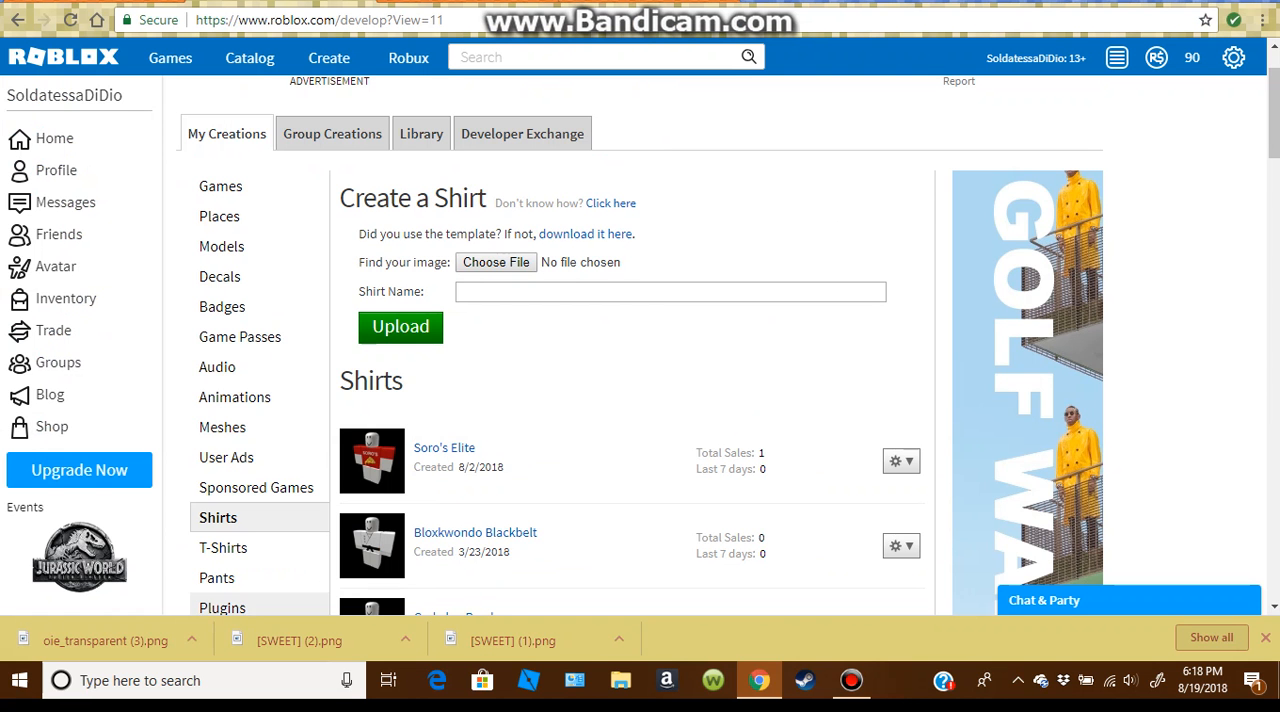
left_click_drag(100, 640, 490, 262)
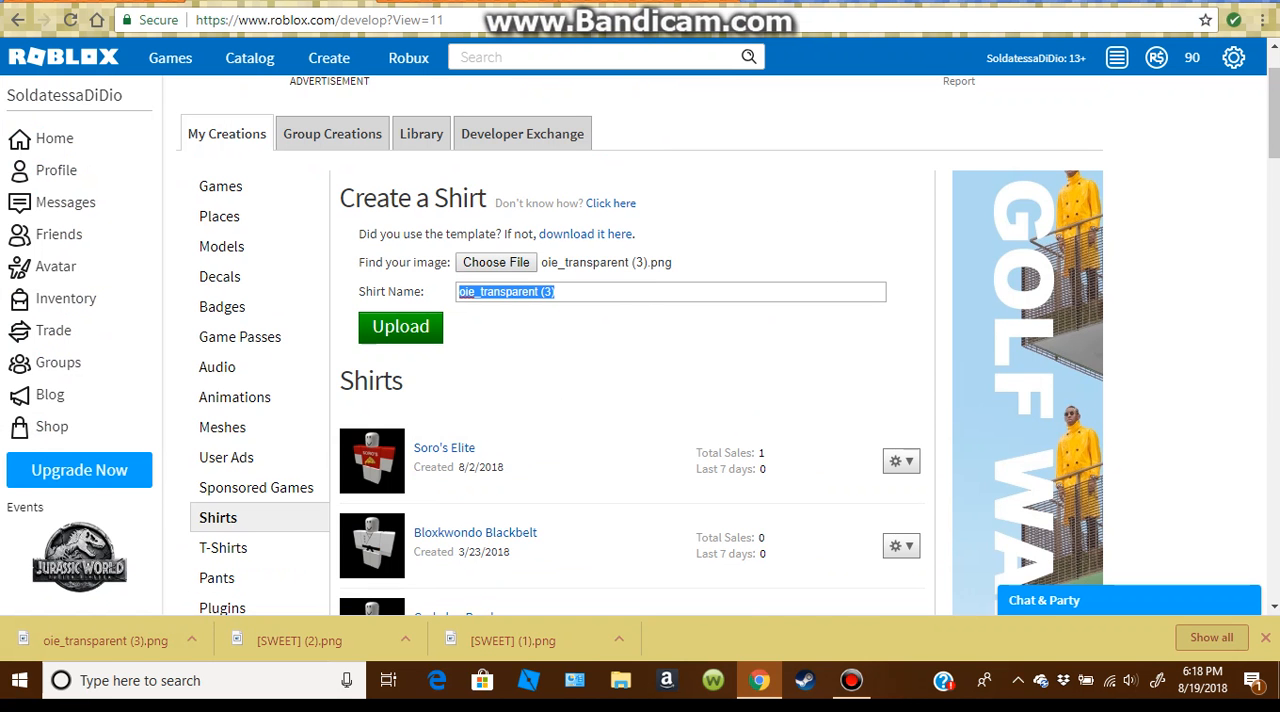
key("BackSpace")
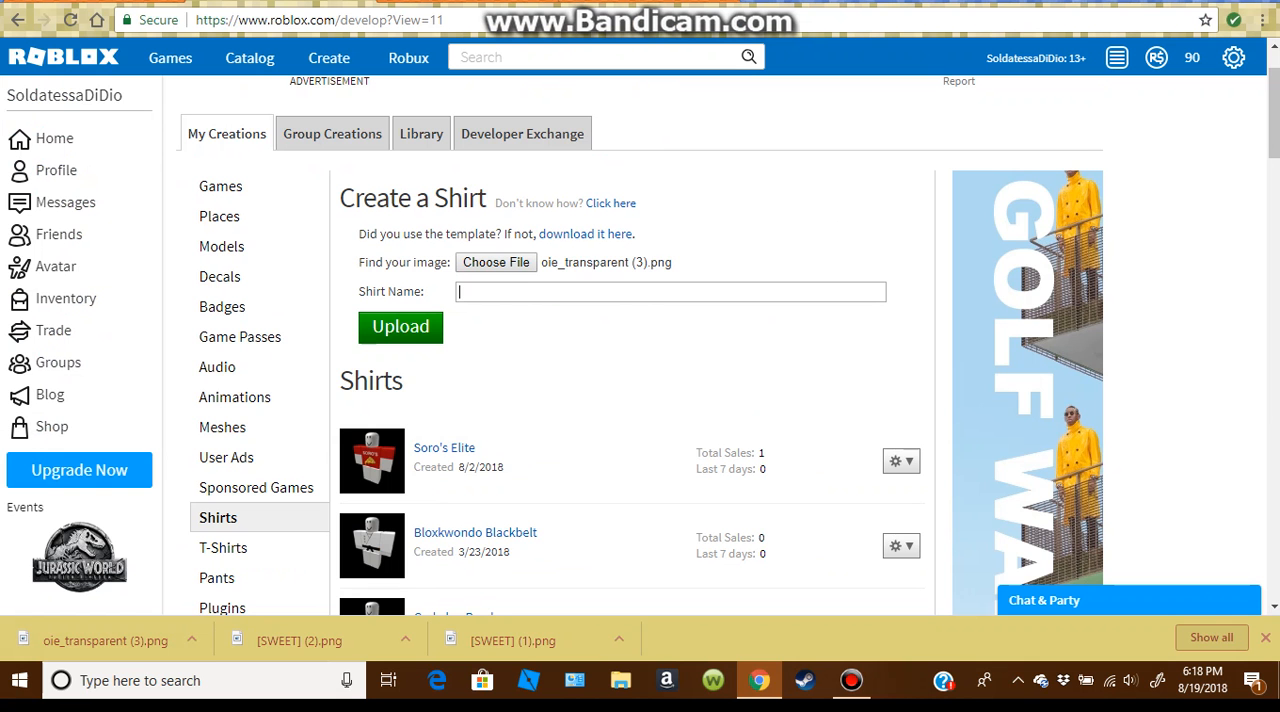
type("MY")
key("BackSpace")
type("y Name S")
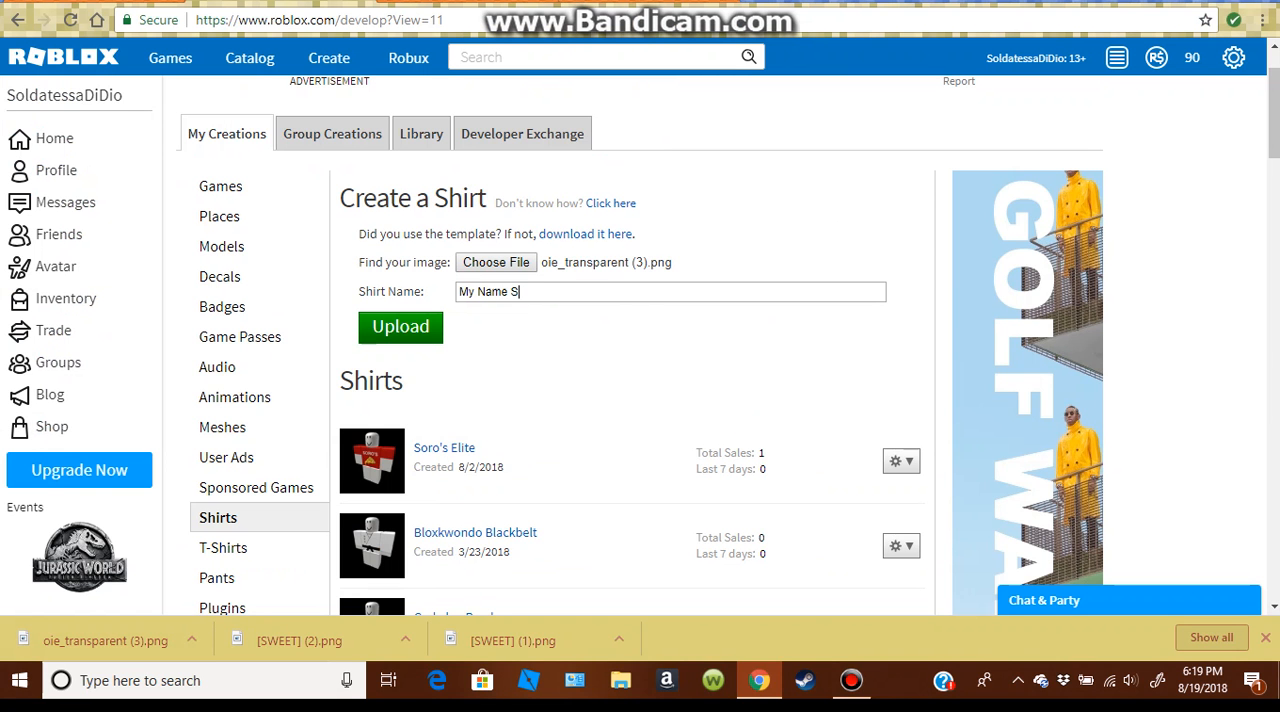
type("hirt")
Step: Upload the shirt to Roblox and check the list of created shirts
left_click(400, 327)
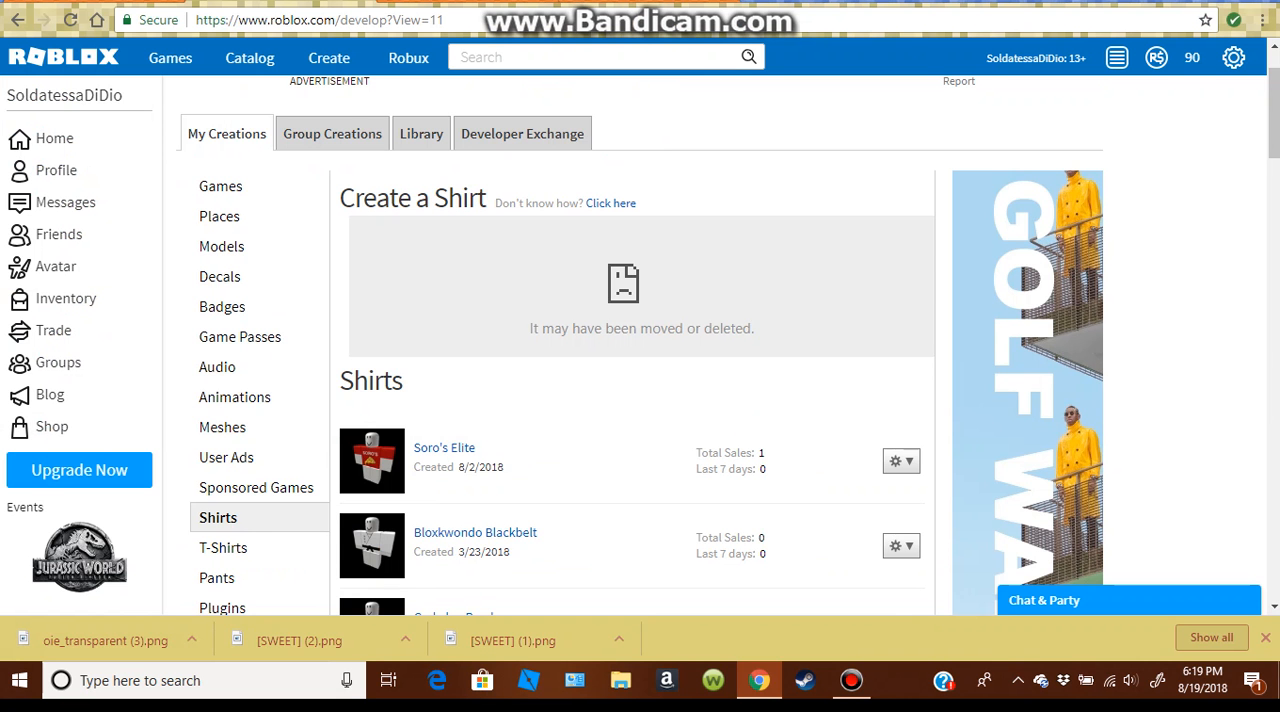
scroll(640, 345, "down", 2)
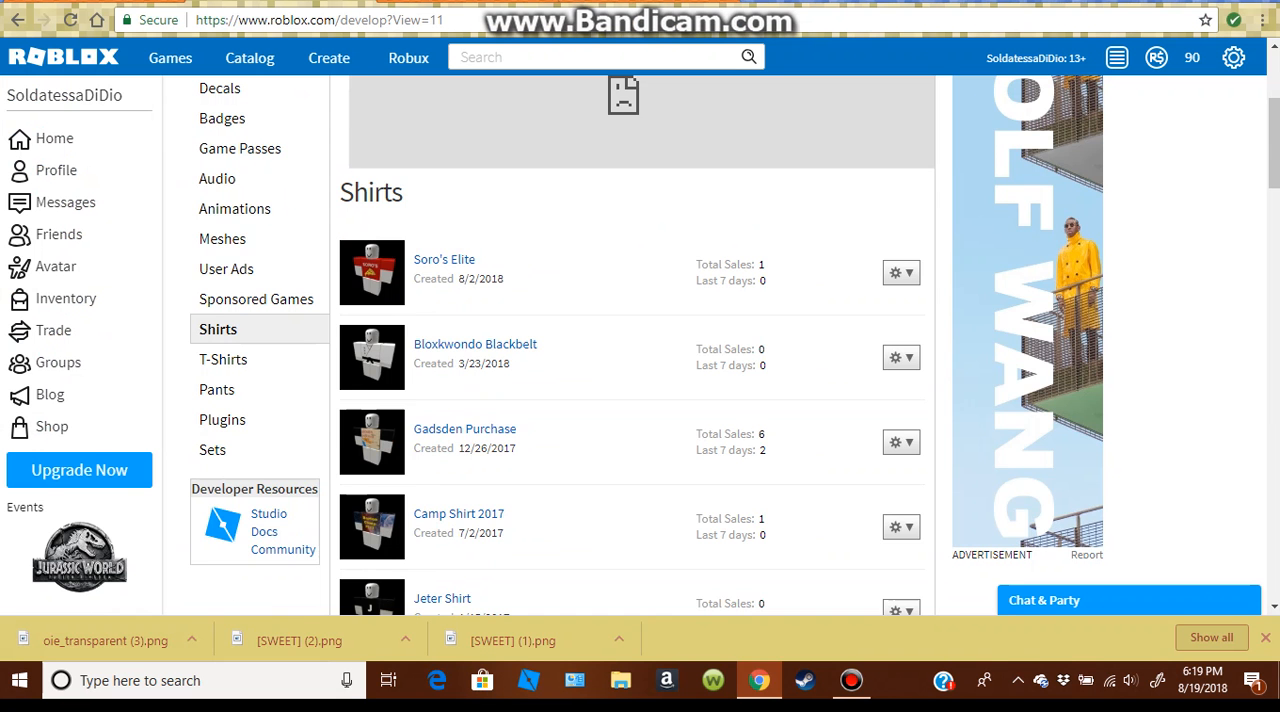
scroll(640, 345, "up", 2)
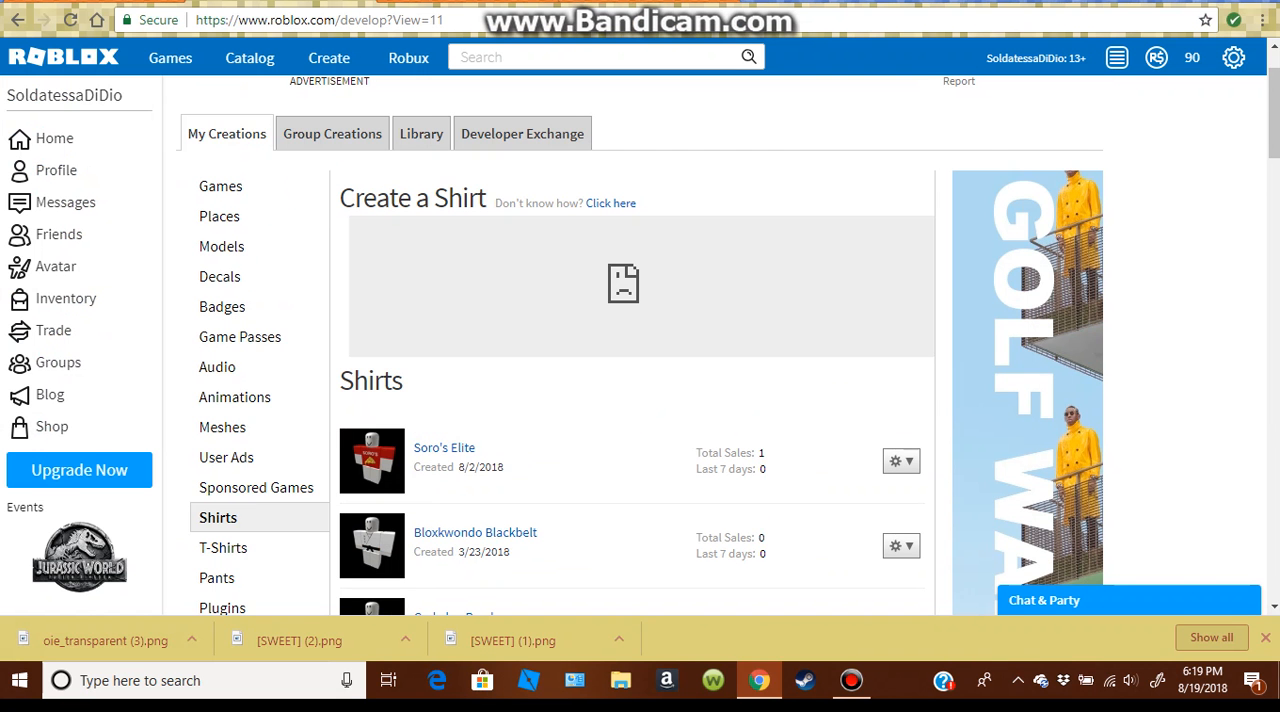